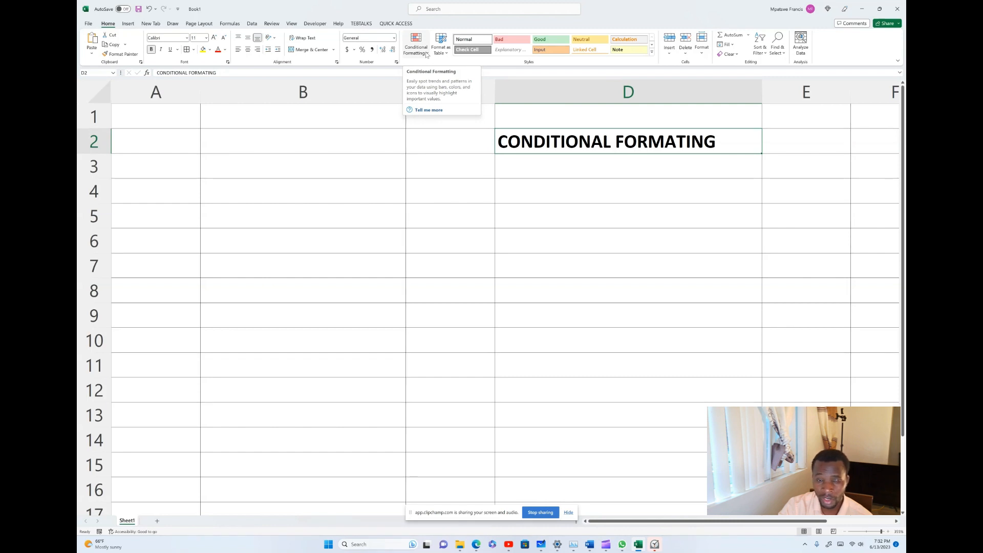
Enter the headers STUDENTS in B3 and MARKS in C3, and widen column C.
left_click(452, 164)
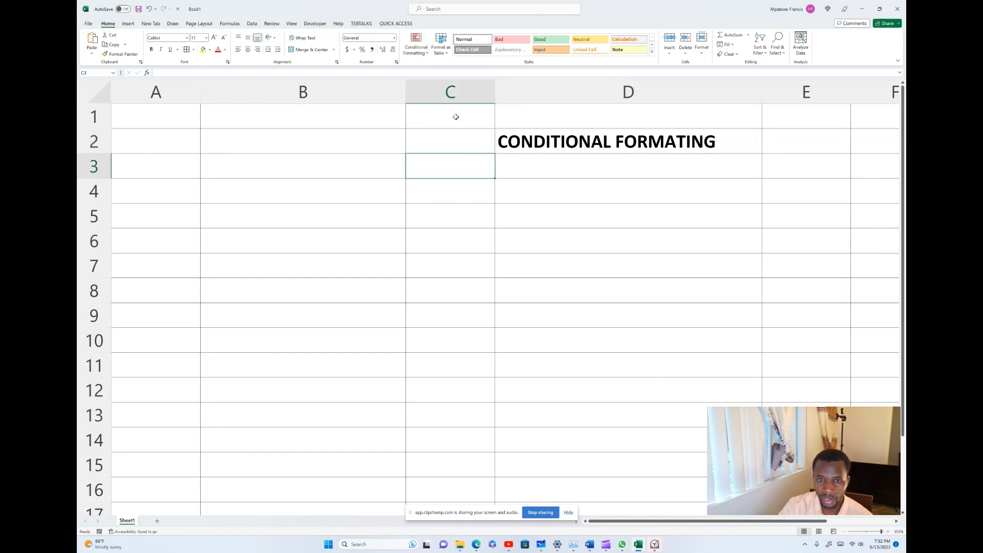
left_click(453, 90)
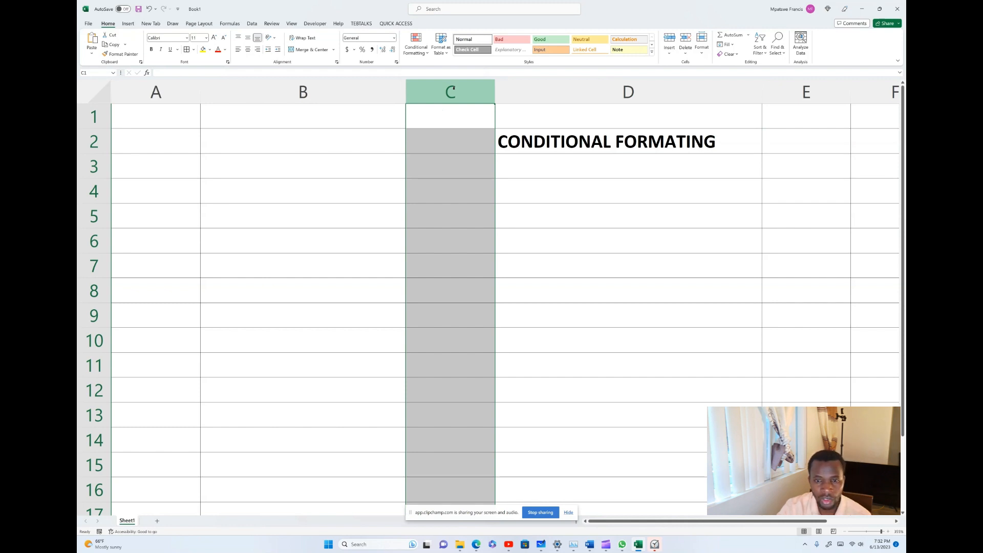
left_click(456, 175)
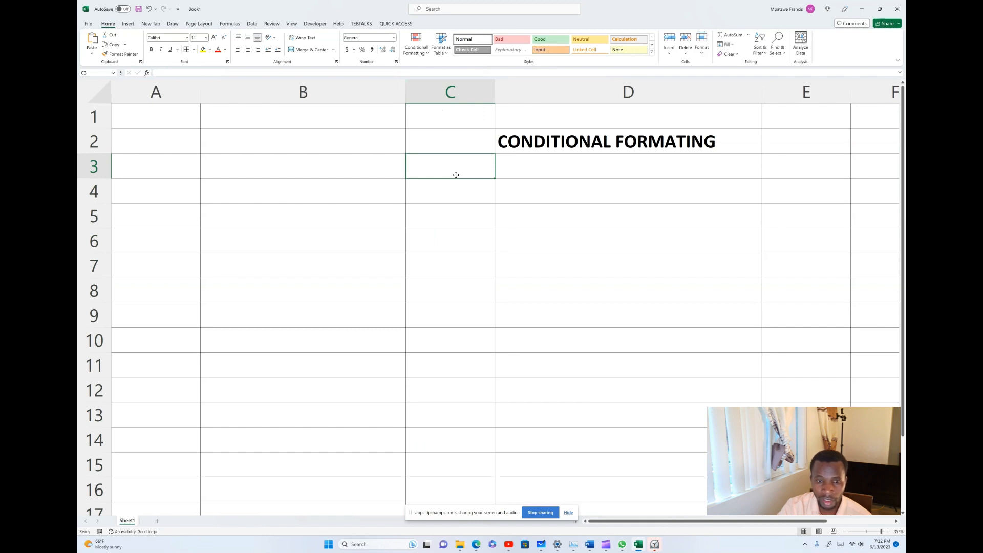
left_click(298, 156)
left_click(294, 133)
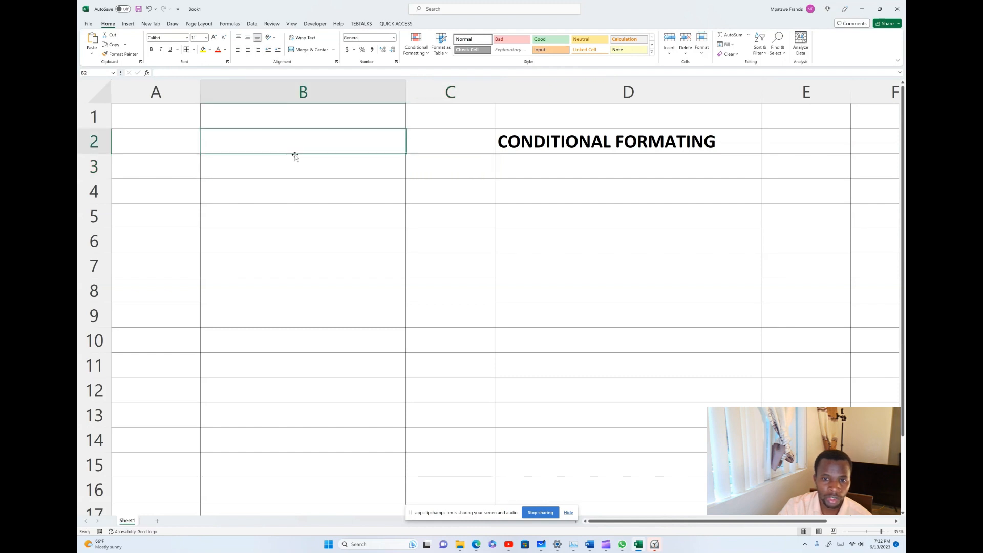
left_click(294, 163)
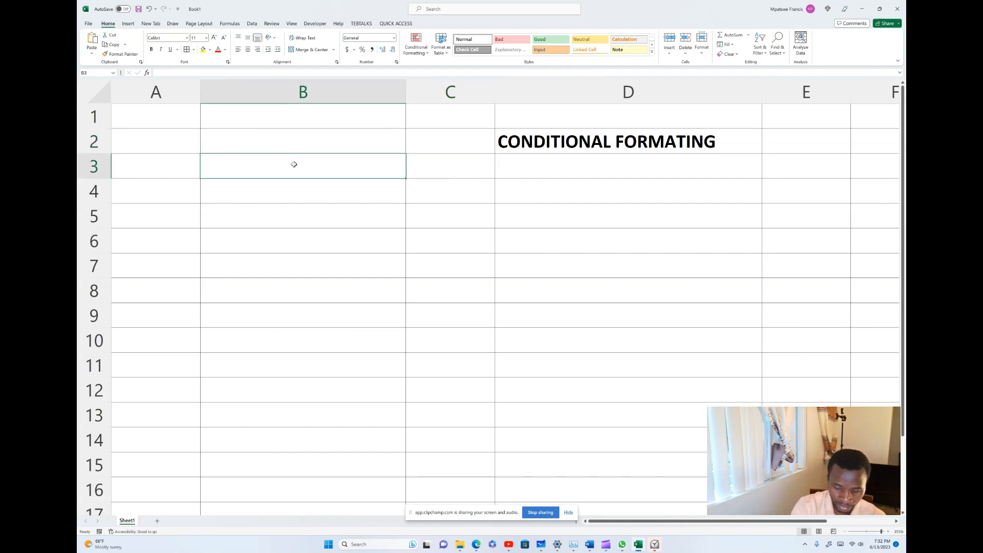
type("STU")
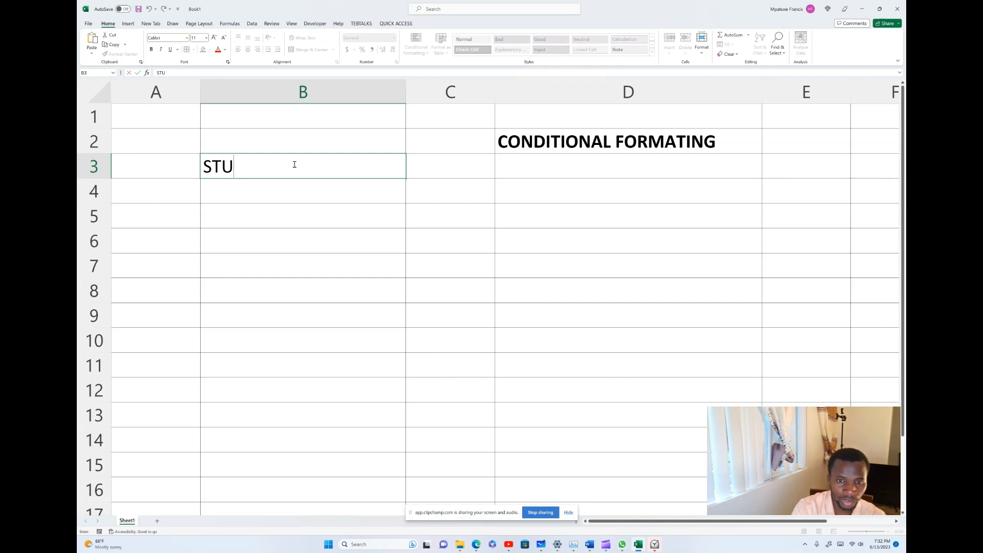
type("D")
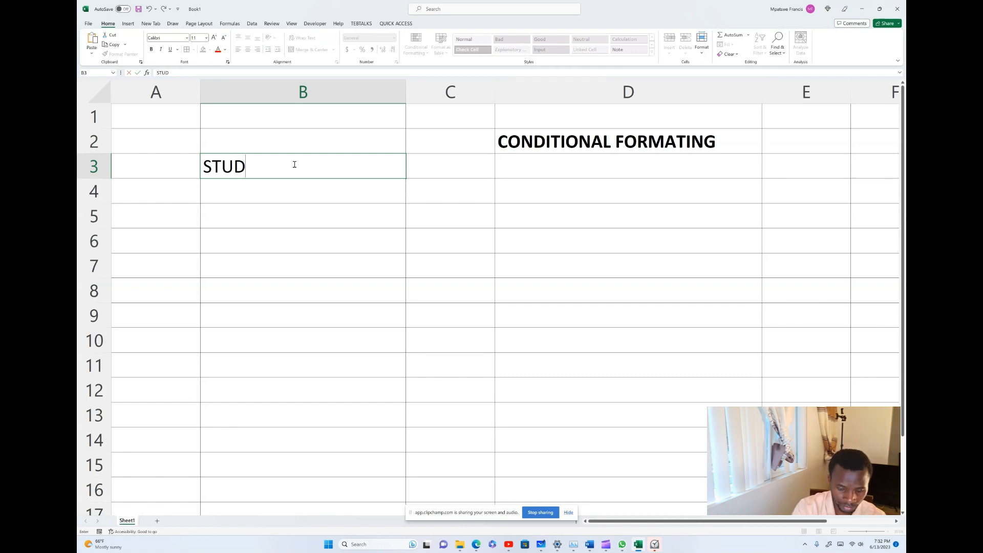
type("ENTSA")
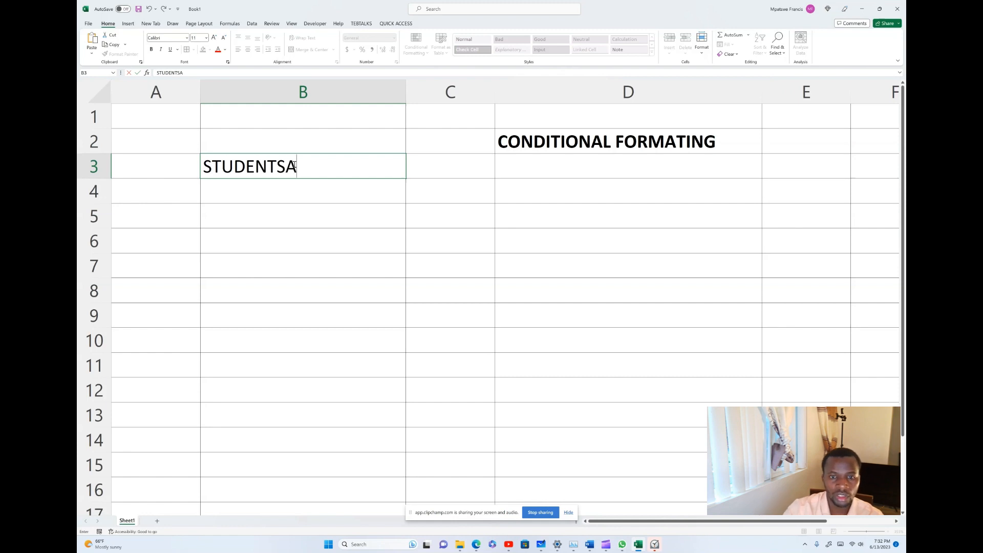
key("BackSpace")
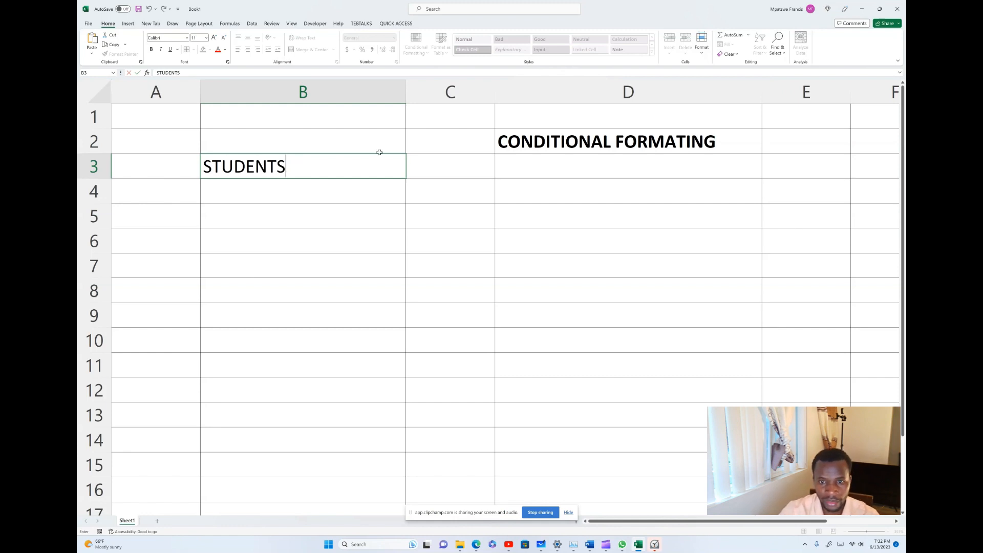
left_click(430, 165)
type("MA")
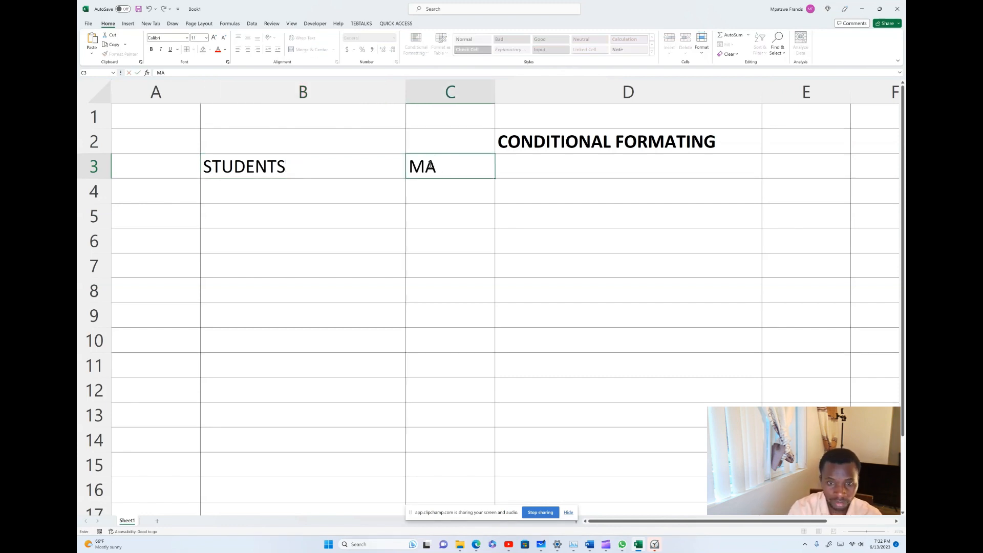
type("RKS")
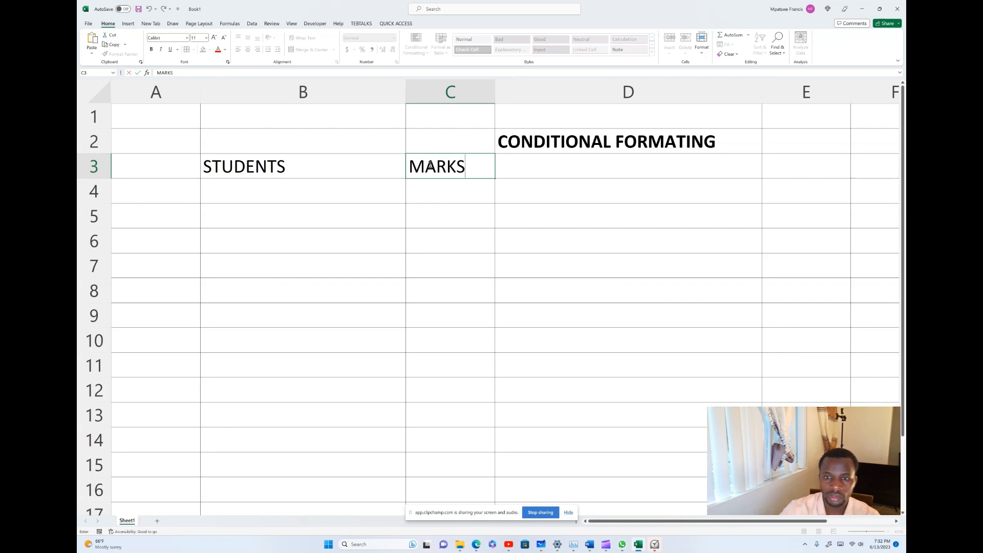
left_click(489, 92)
left_click_drag(495, 92, 531, 95)
Add ALEX with a mark of 70 and BARAK with 75 in rows 4 and 5.
left_click(469, 187)
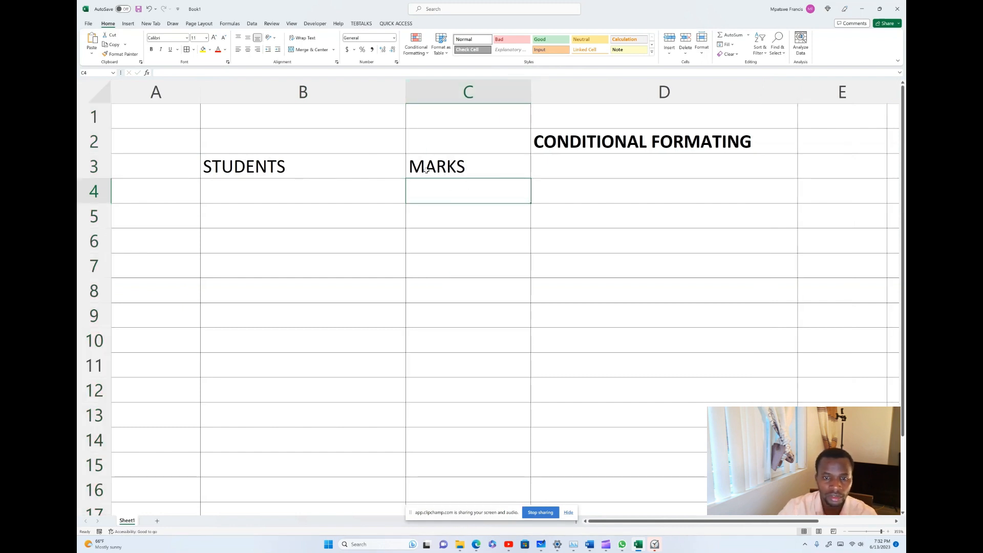
left_click(272, 187)
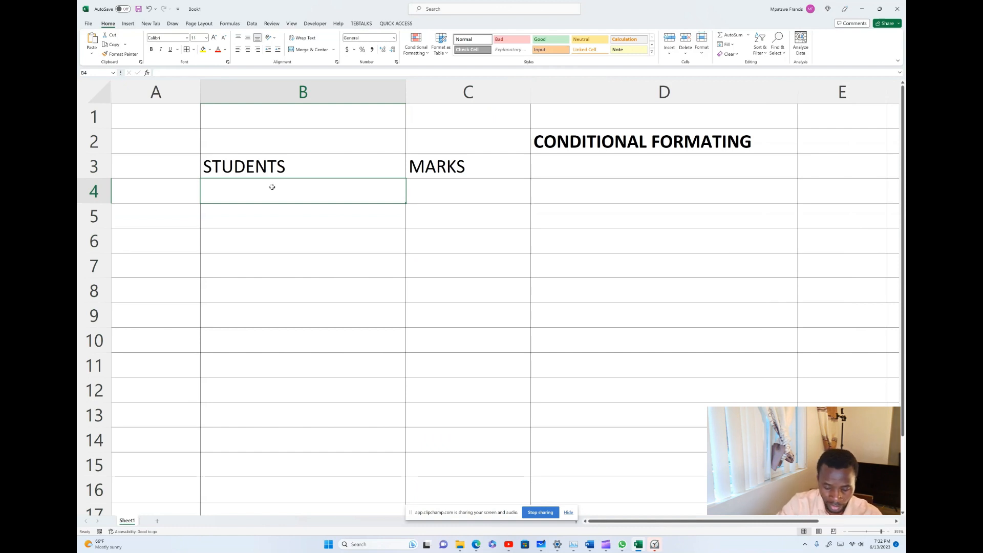
type("ALEX")
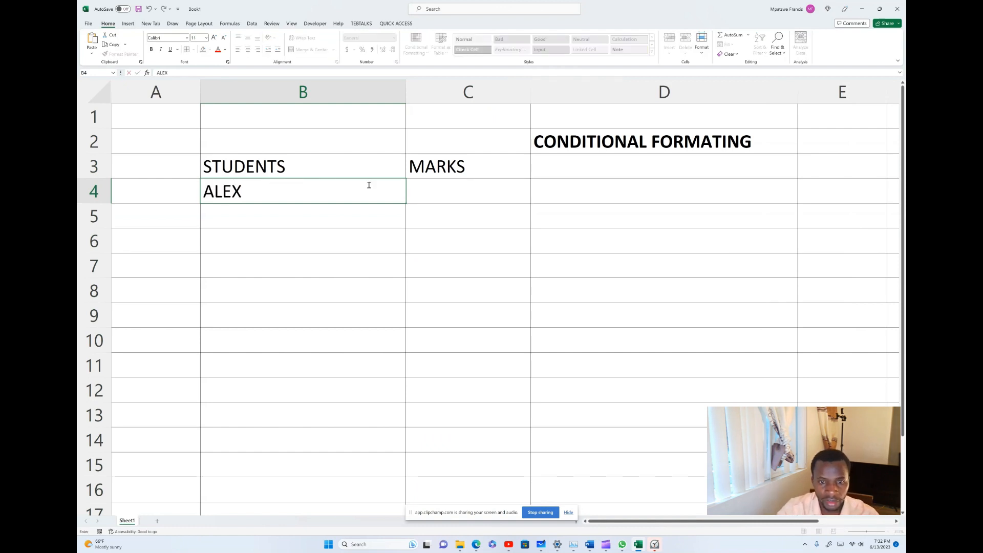
left_click(449, 195)
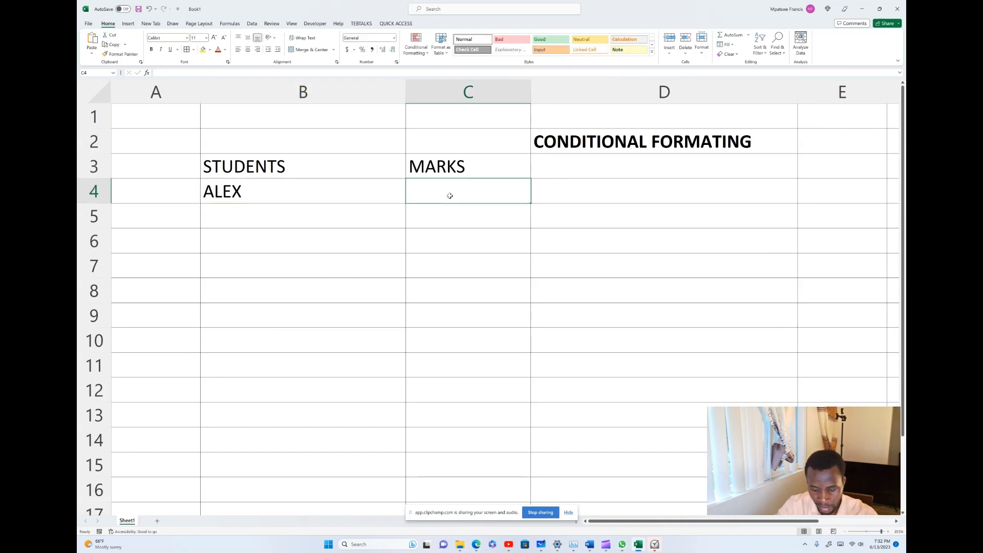
type("70")
left_click(455, 221)
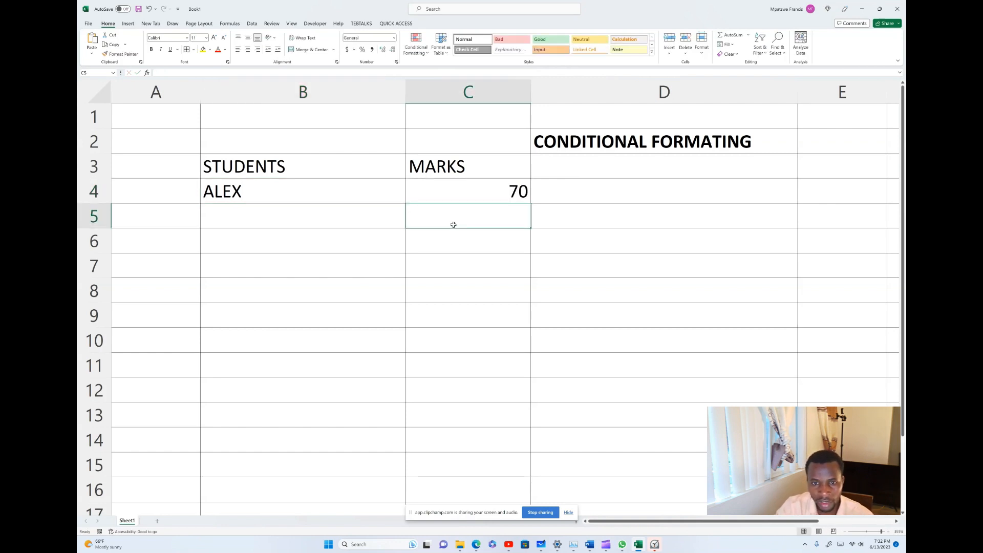
left_click(224, 206)
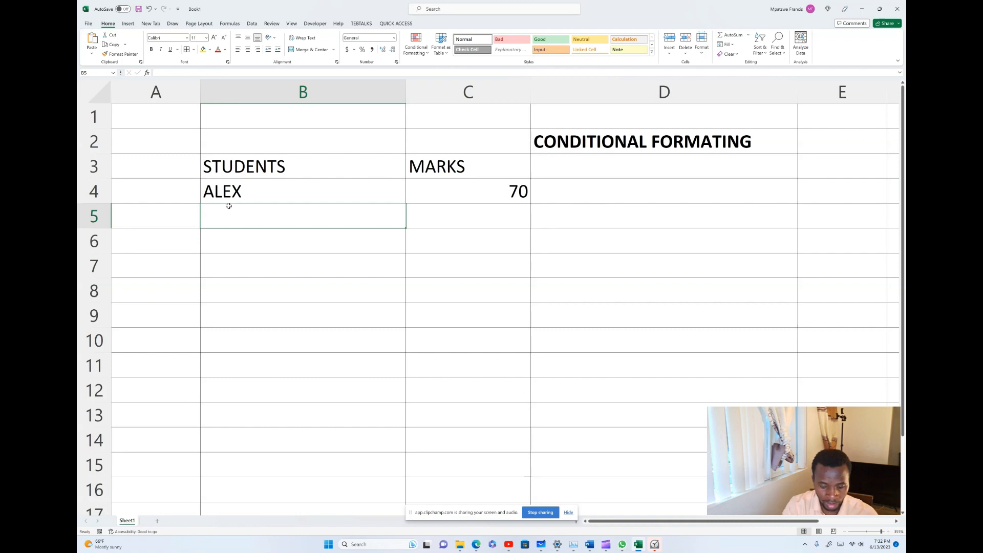
type("BA")
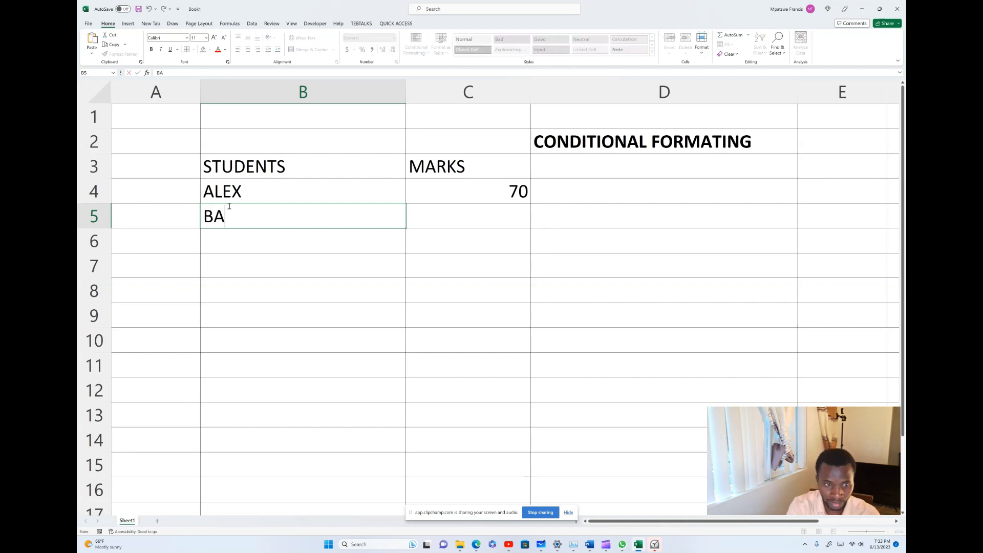
type("RAK")
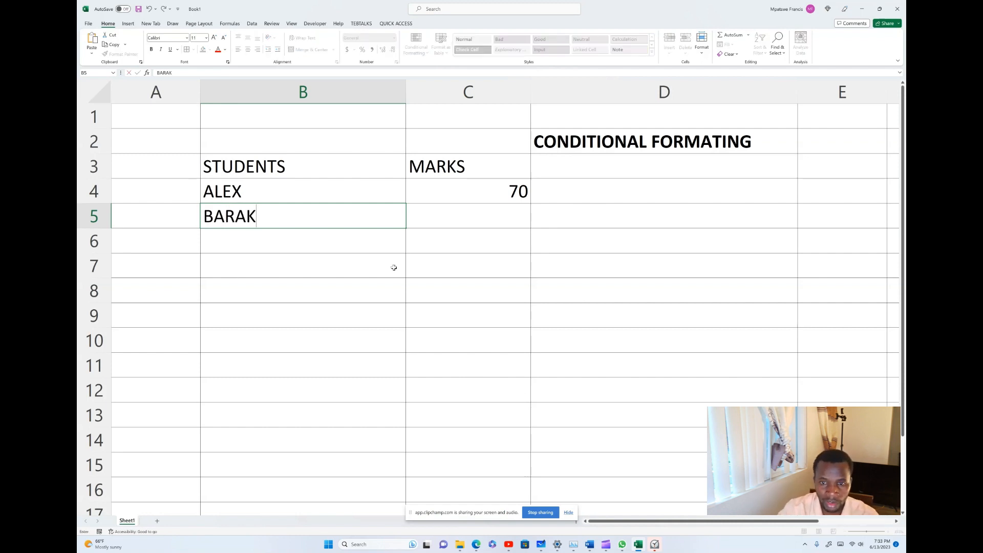
left_click(469, 218)
type("7")
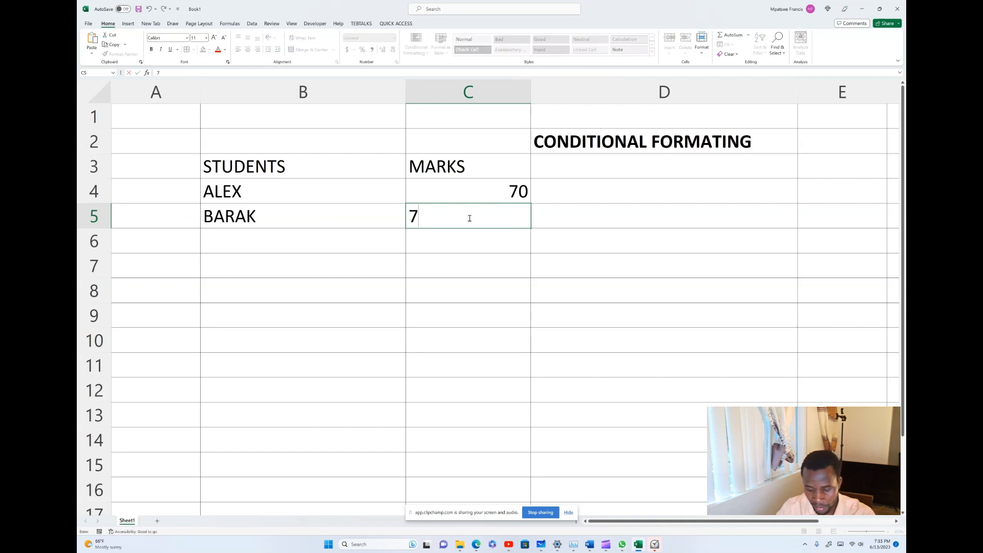
type("5")
left_click(517, 263)
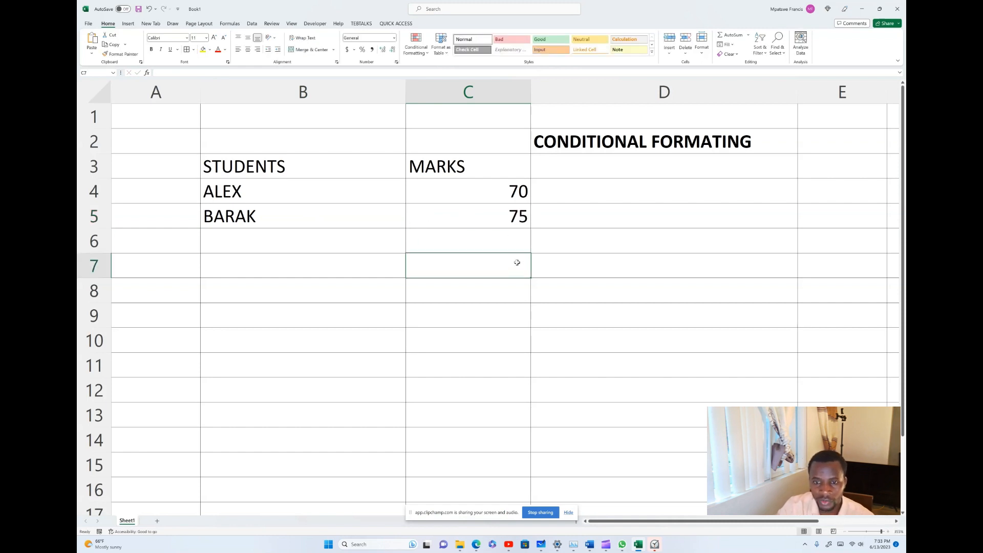
left_click(233, 238)
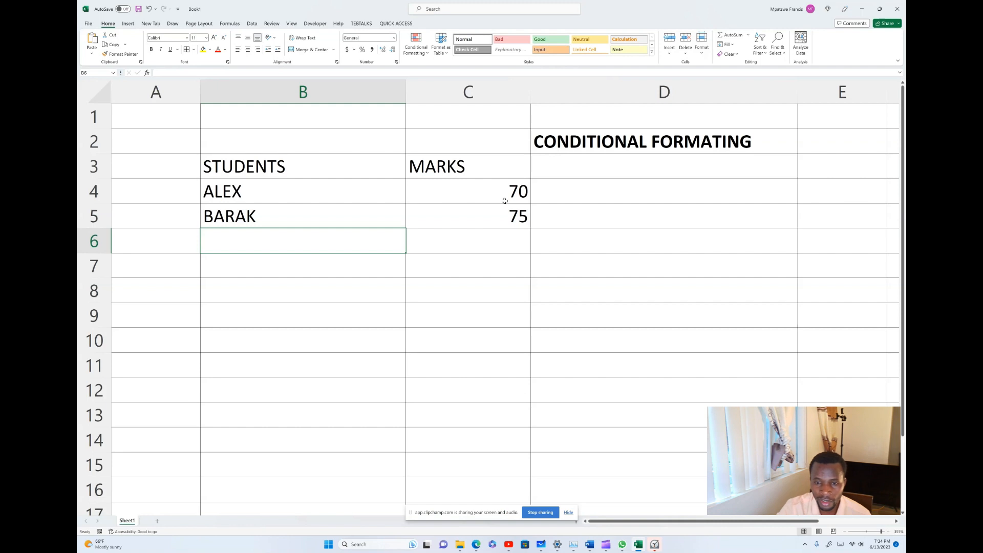
left_click(517, 192)
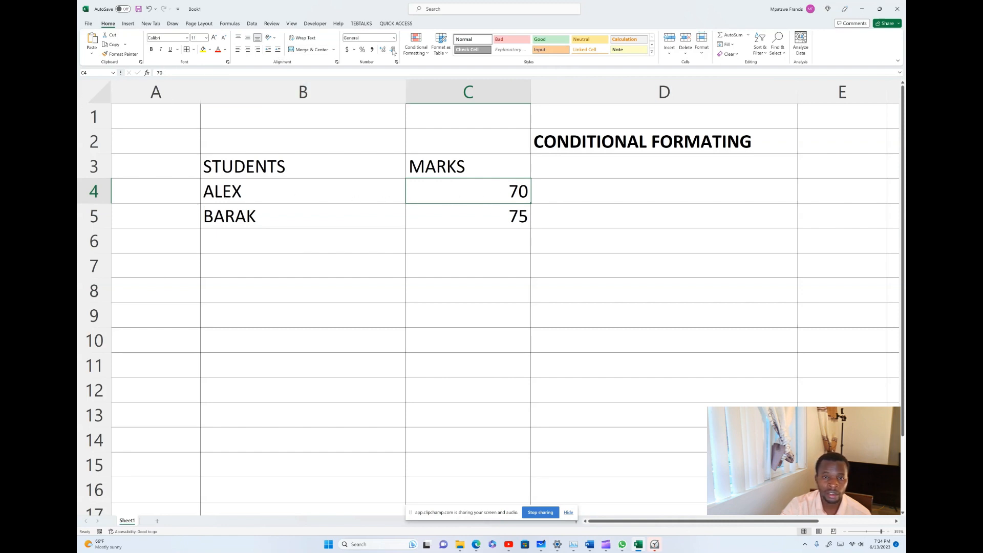
Apply a Greater Than 70 highlight rule using Green Fill with Dark Green Text to C4.
left_click(428, 54)
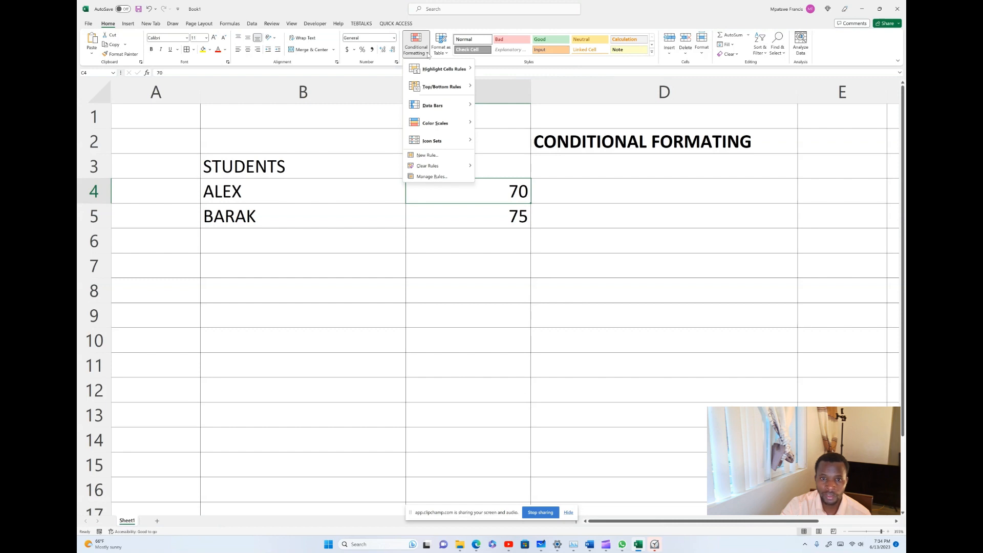
mouse_move(426, 72)
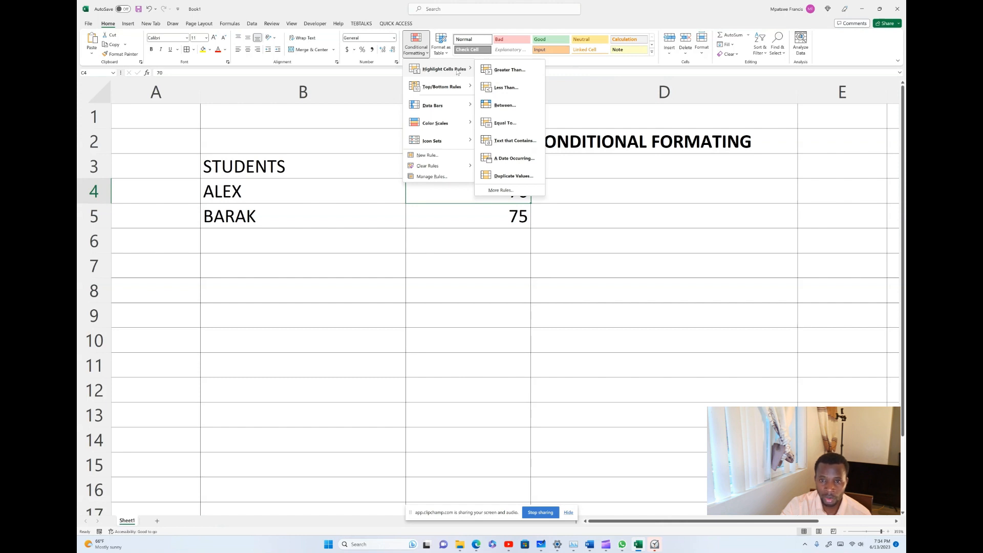
left_click(509, 69)
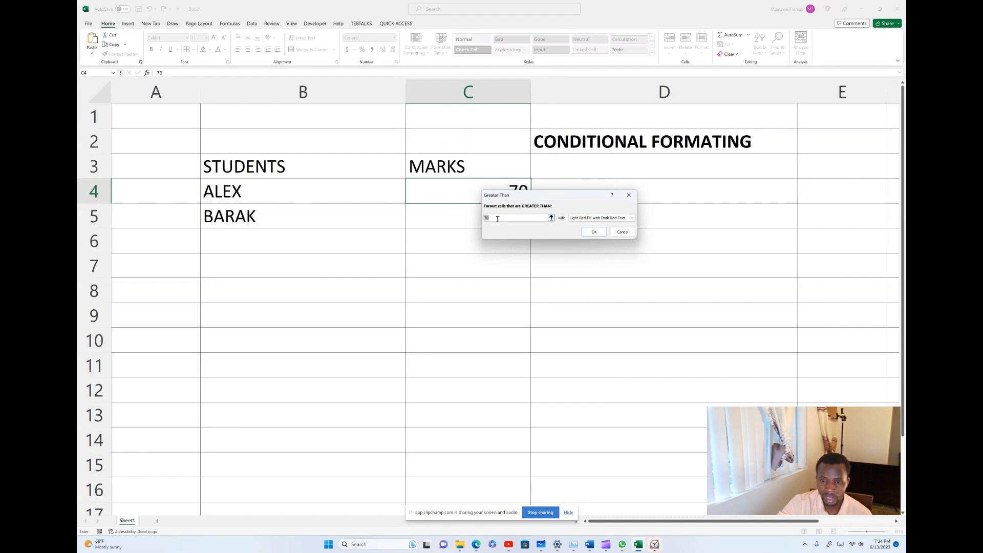
left_click(590, 218)
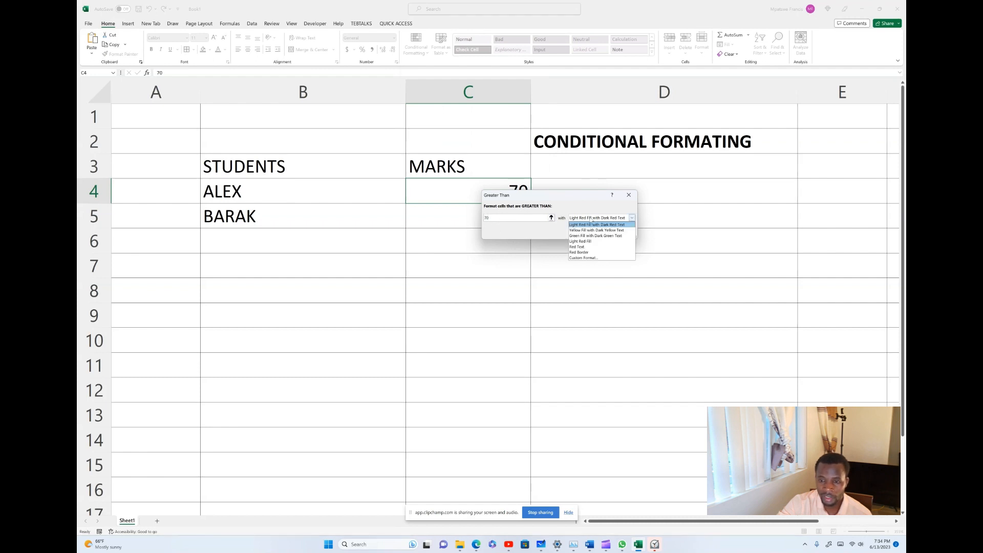
left_click(590, 236)
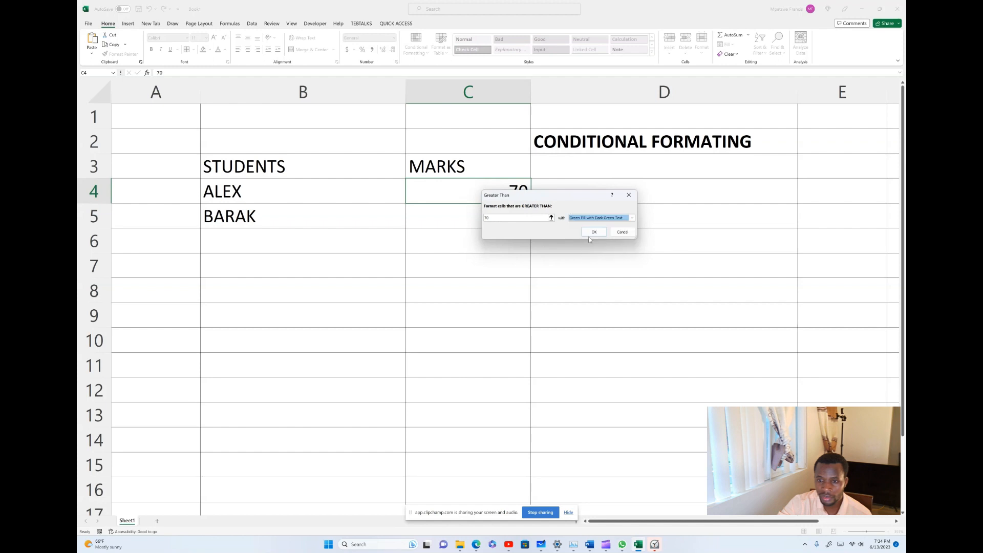
left_click(593, 232)
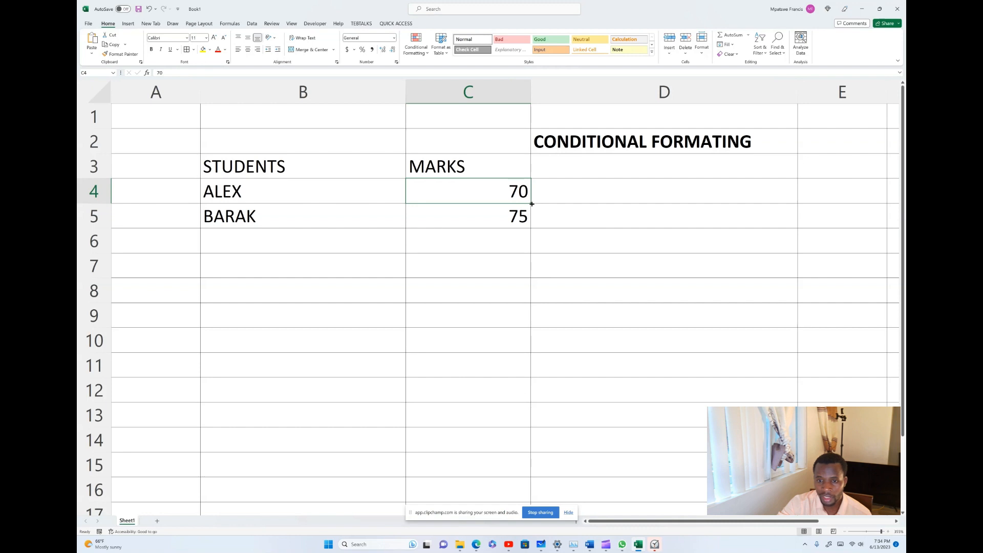
Fill C4 down to C15, then delete the copied values in C5:C15.
left_click_drag(531, 203, 524, 471)
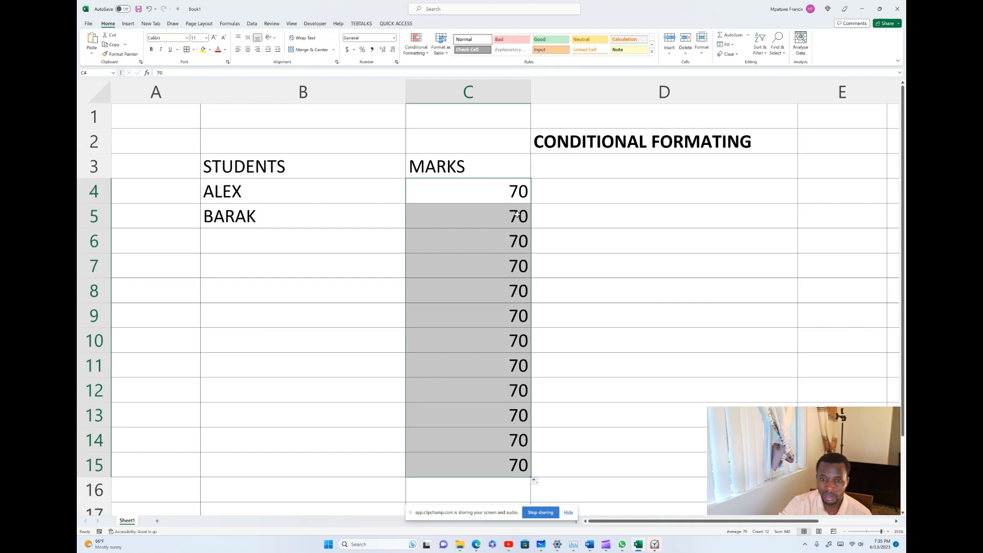
left_click(517, 214)
left_click(491, 255)
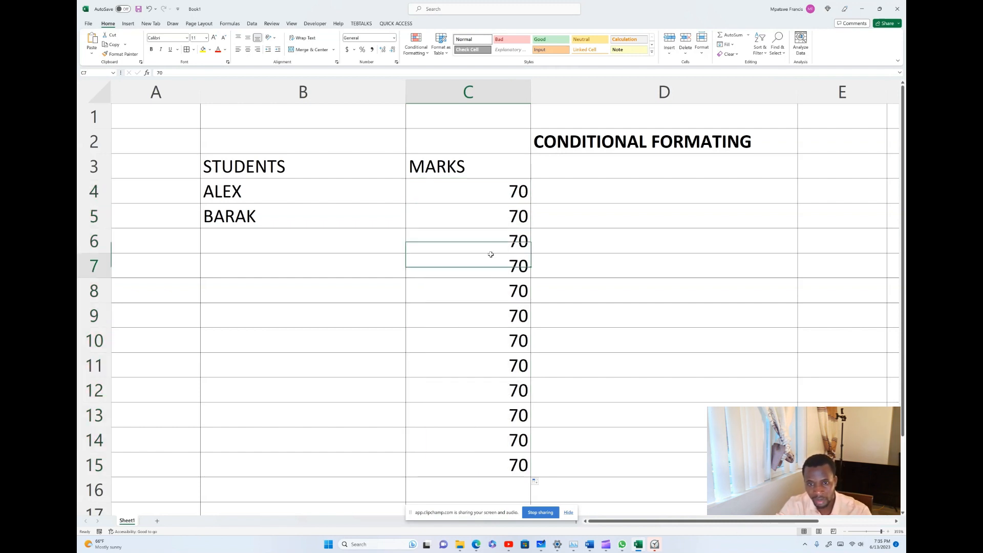
left_click_drag(506, 215, 507, 463)
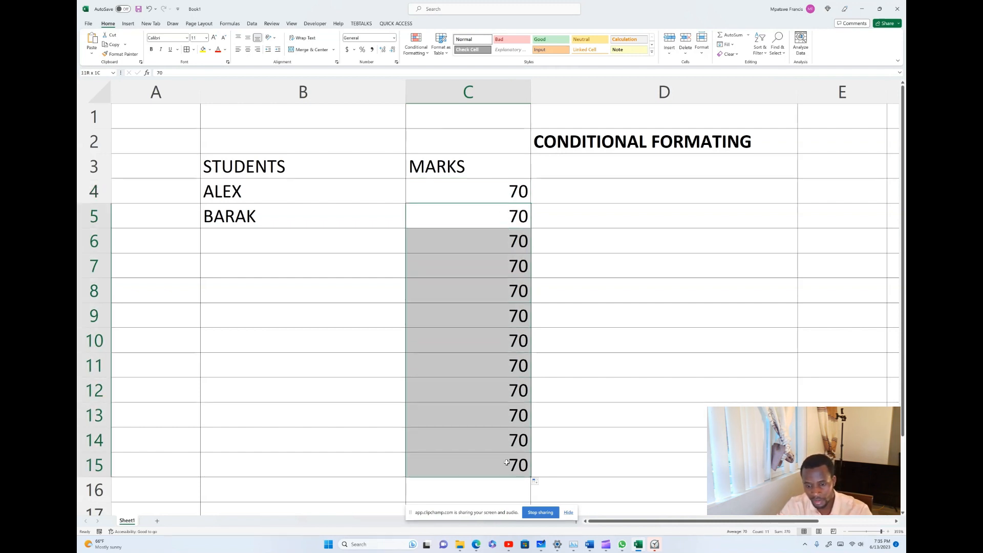
key("Delete")
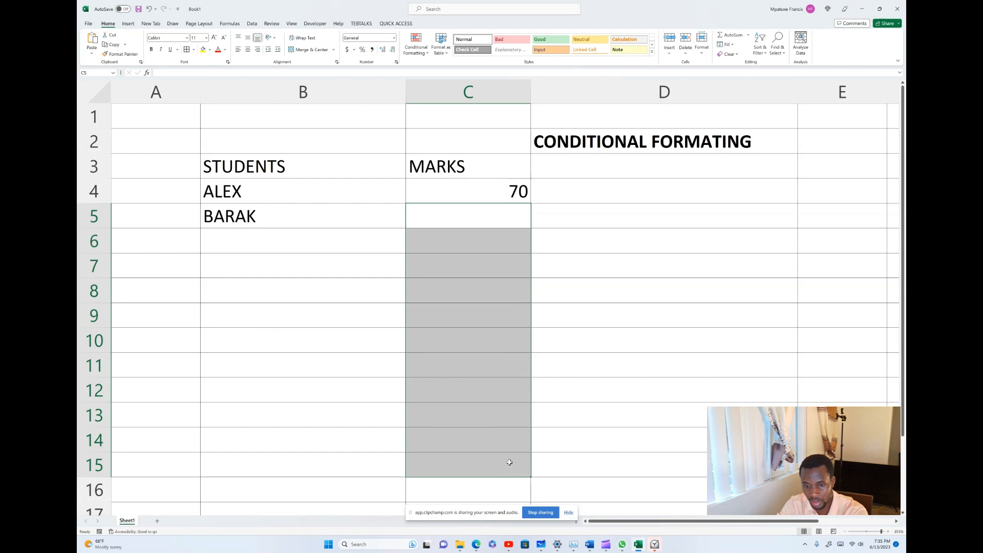
left_click(517, 192)
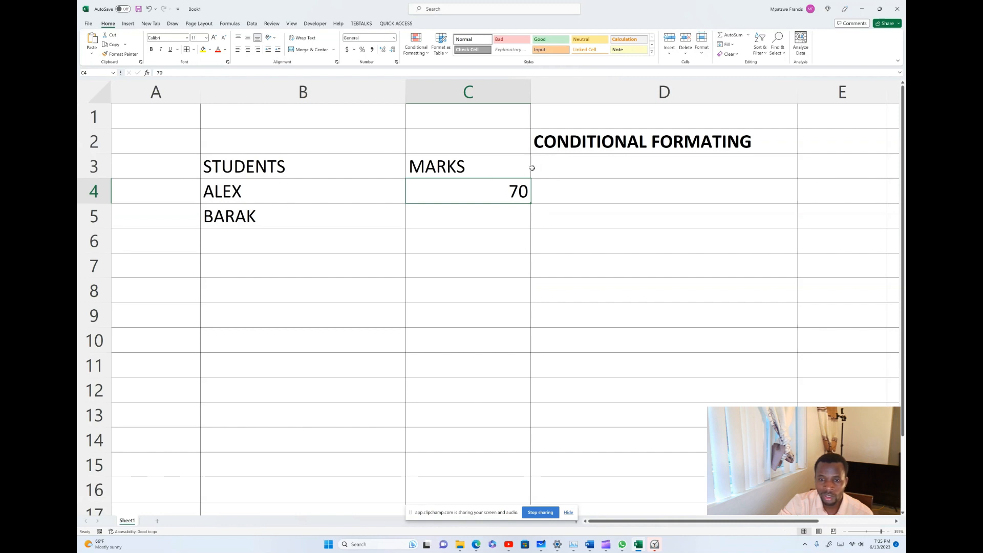
left_click(548, 184)
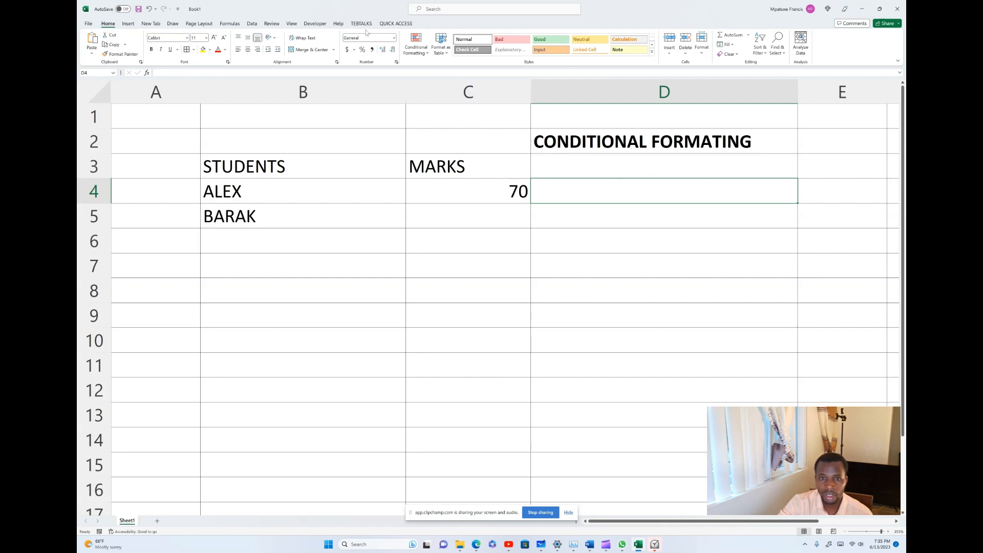
Create a Less Than 70 rule formatted as Red Text on D4.
left_click(426, 53)
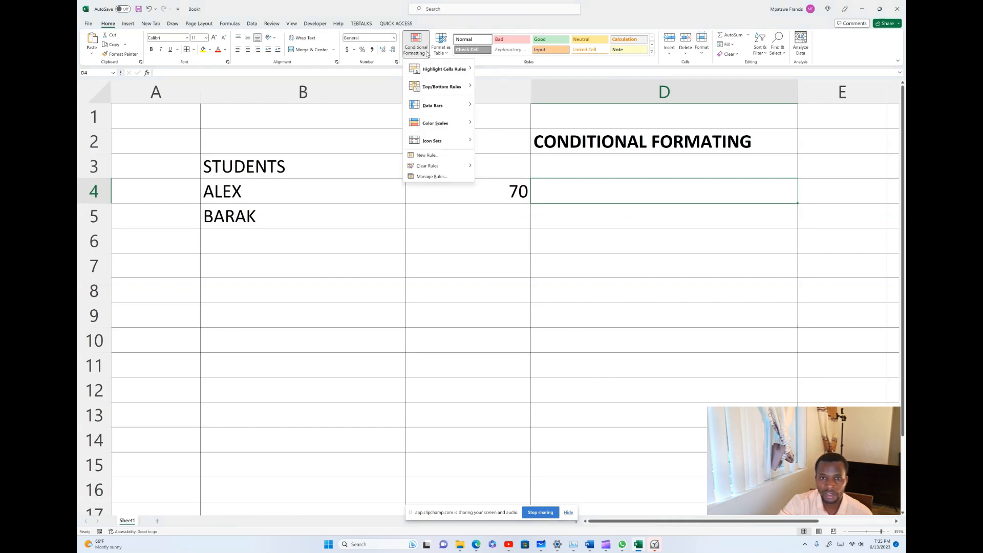
mouse_move(441, 69)
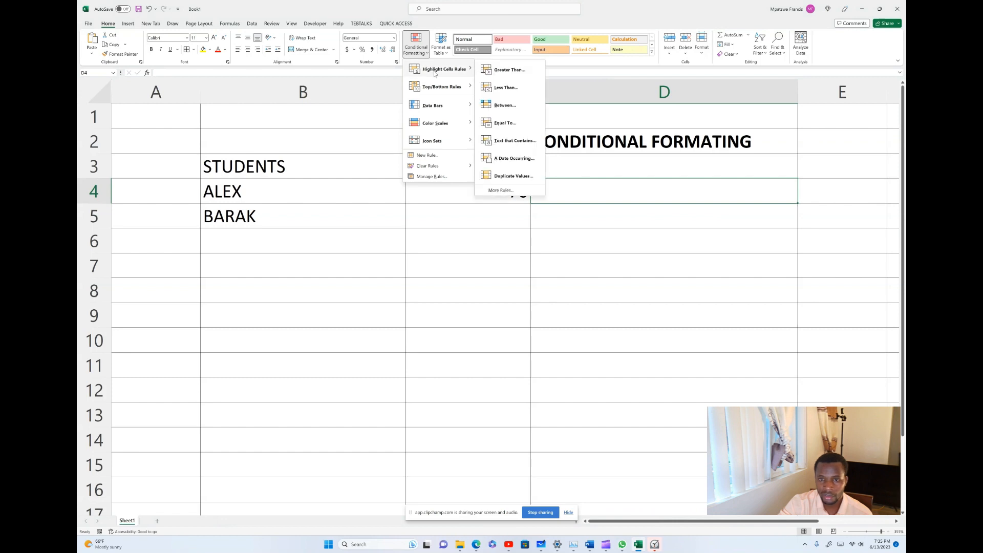
left_click(509, 88)
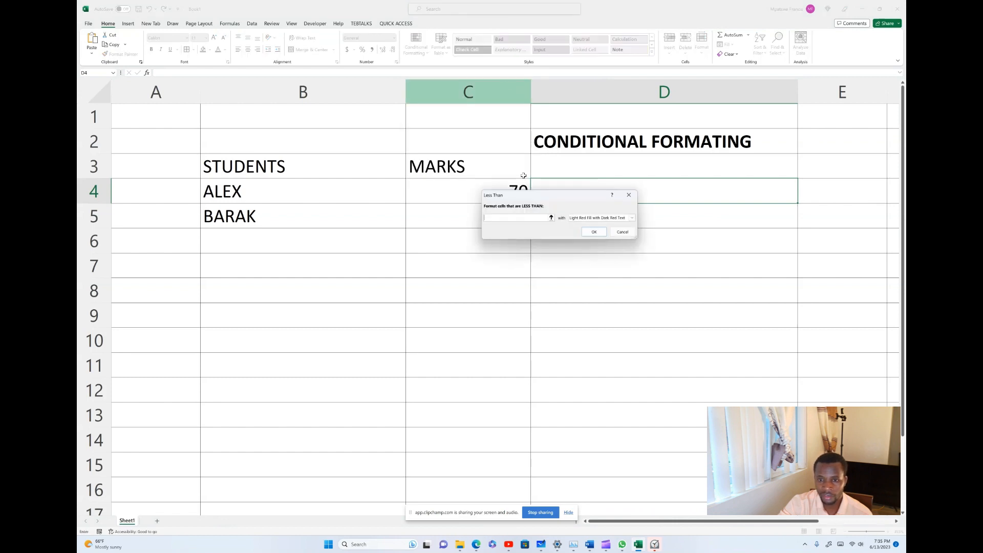
type("70")
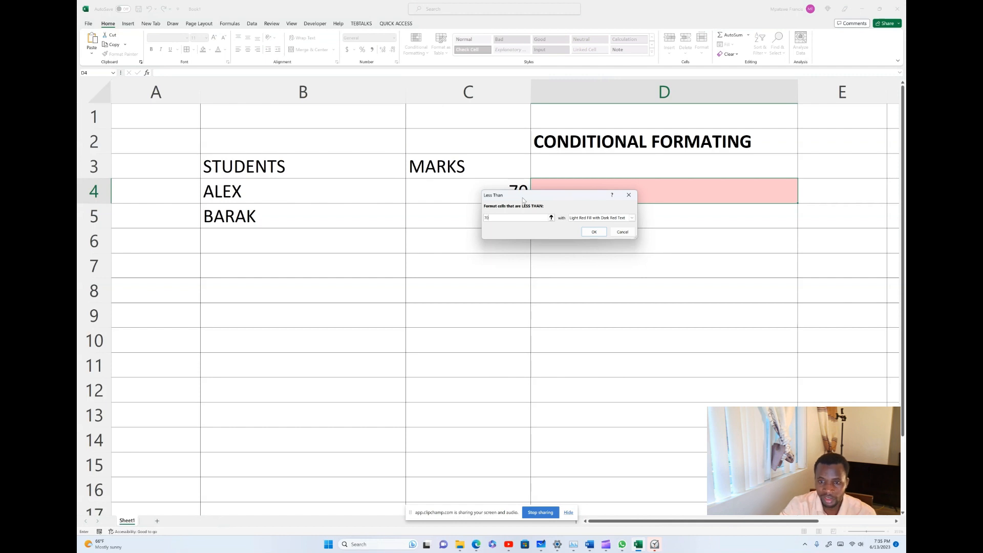
left_click(582, 219)
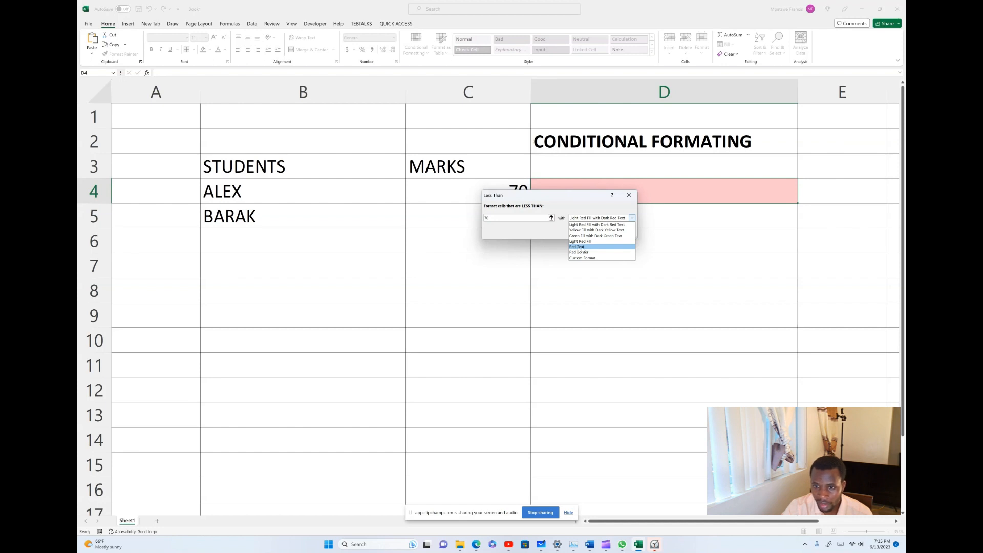
left_click(582, 247)
left_click(592, 218)
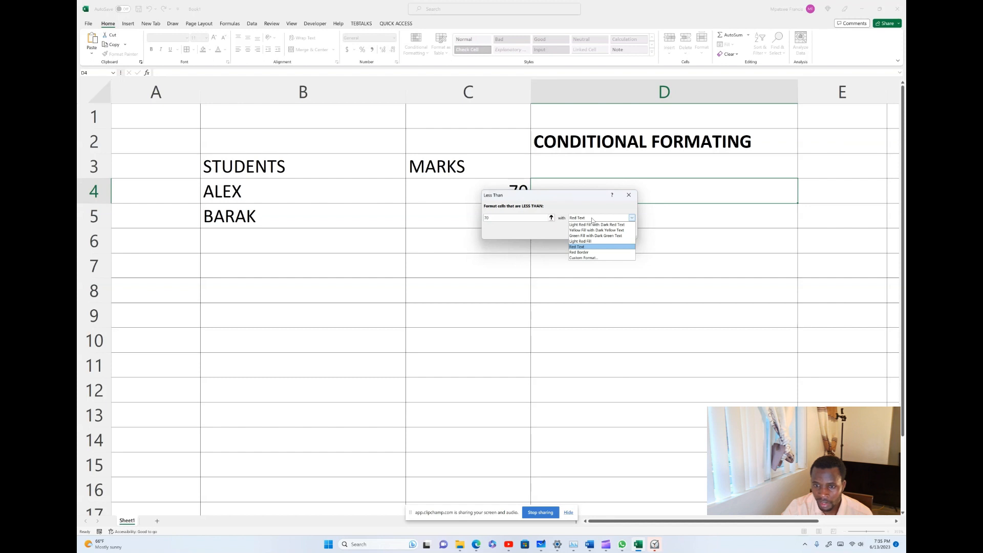
left_click(582, 248)
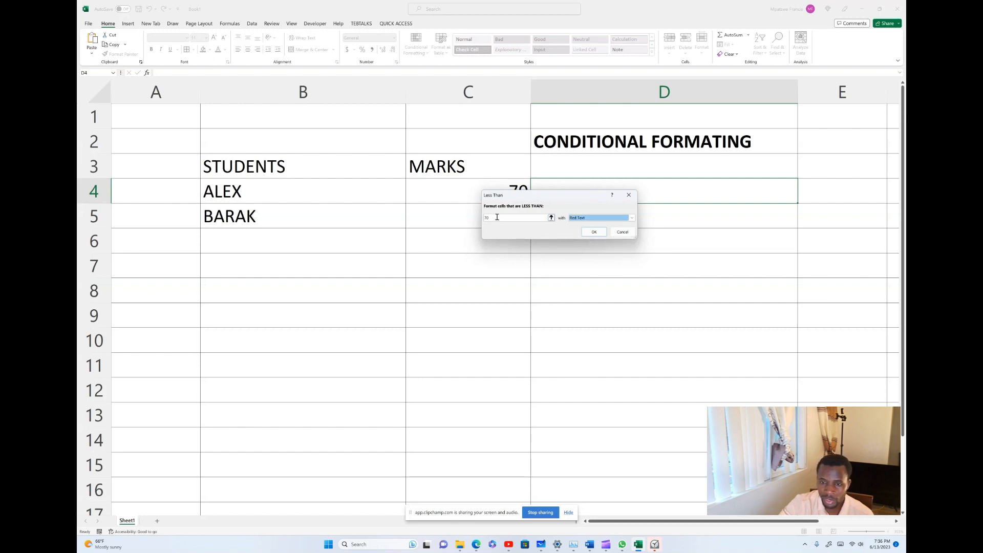
left_click(593, 233)
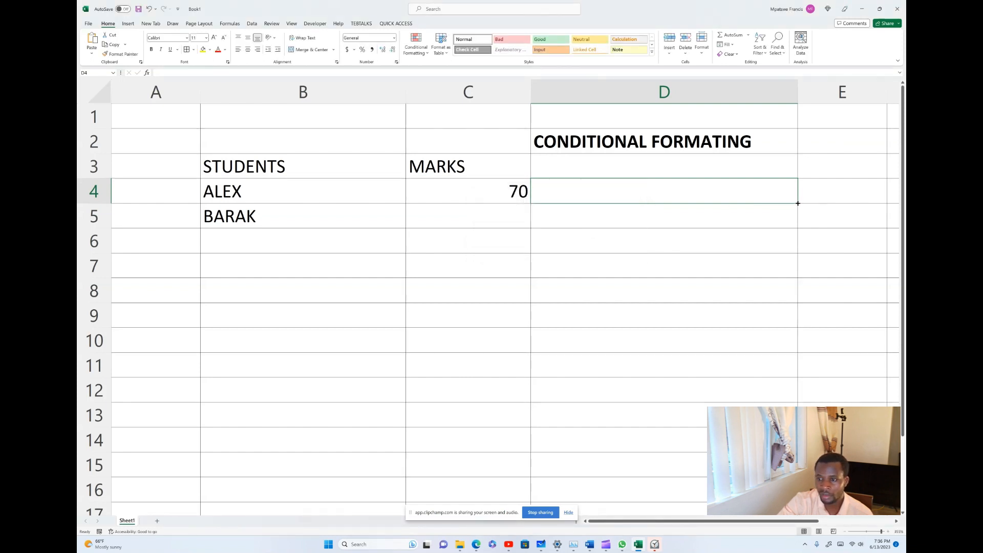
Copy D4's formatting down to D15 and type the student name MARK in B6.
left_click_drag(798, 218, 797, 473)
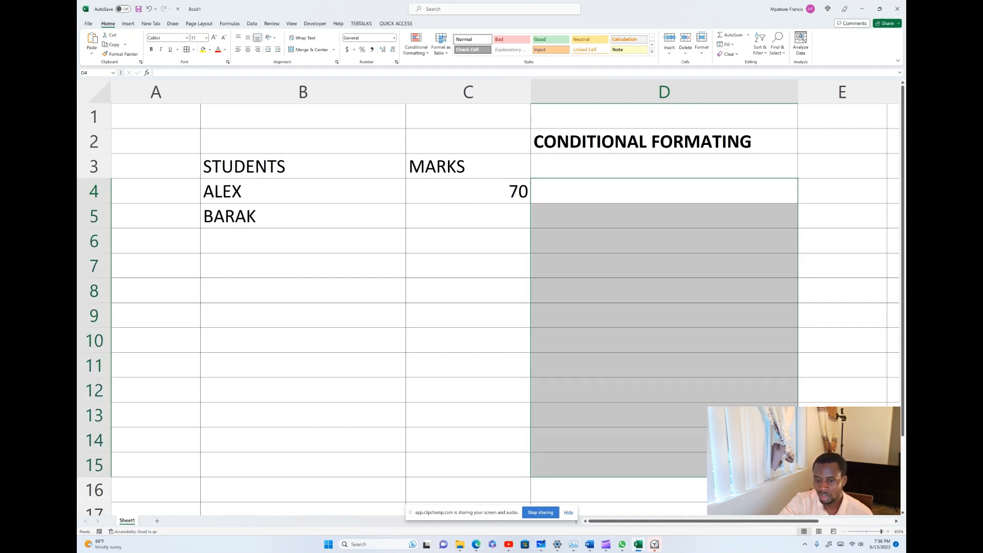
left_click(579, 210)
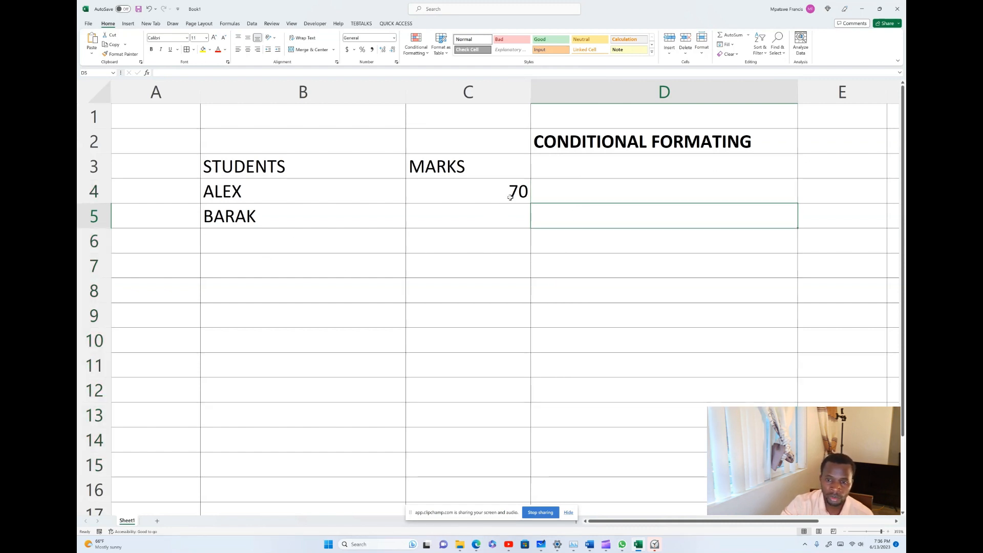
left_click(215, 231)
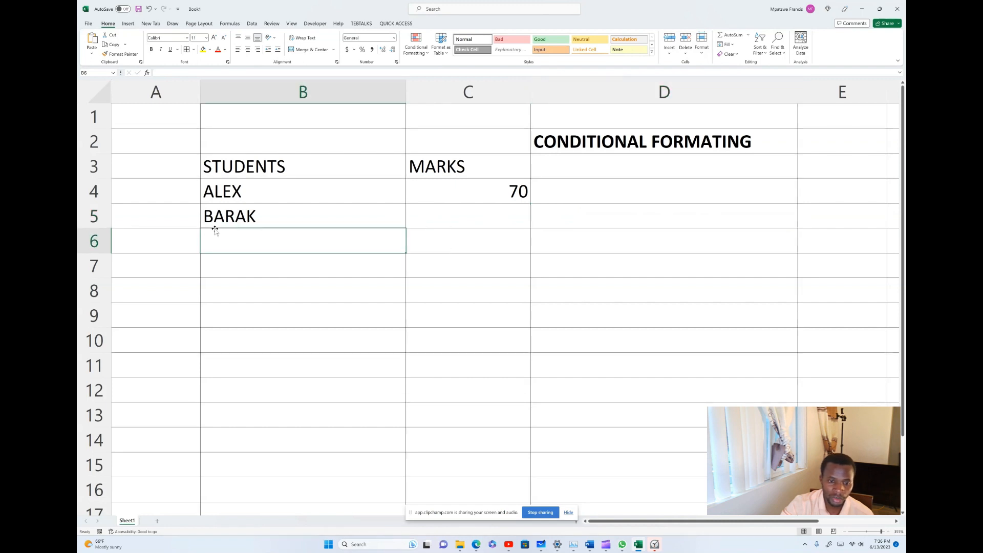
type("MAR")
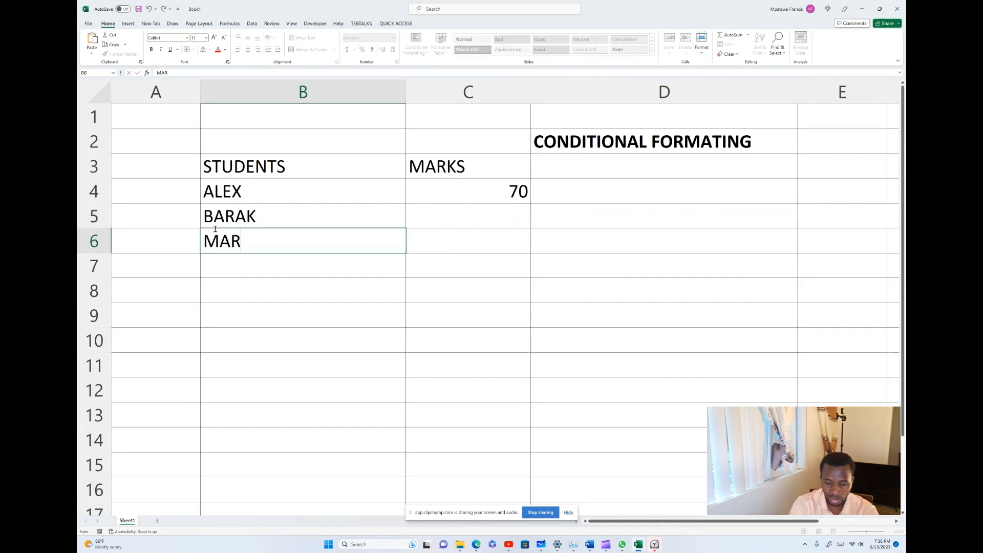
type("K")
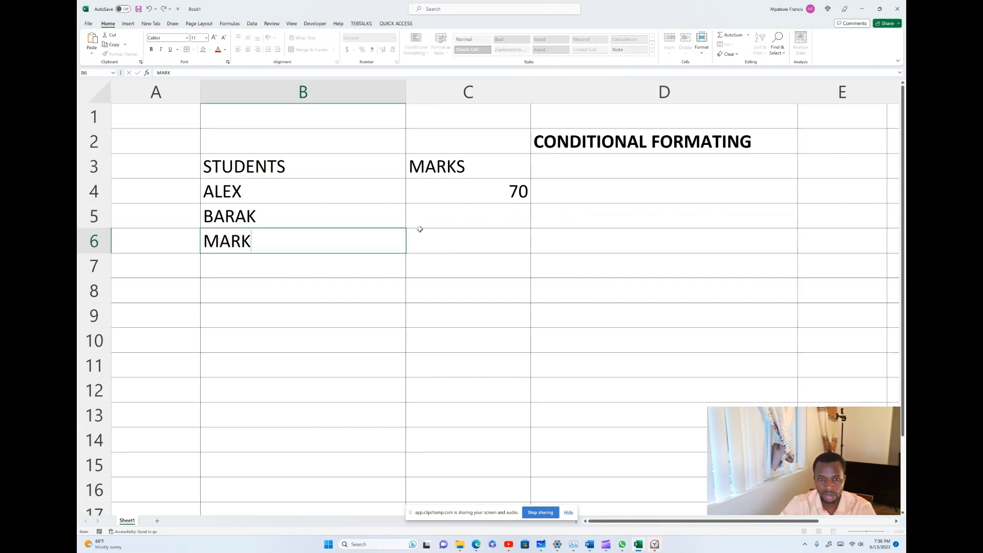
left_click(463, 216)
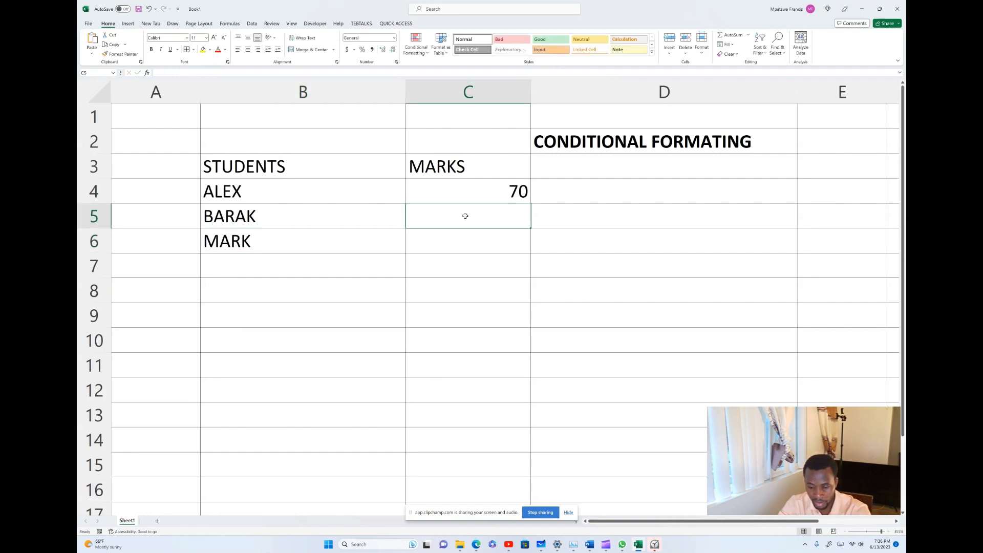
type("89")
left_click(496, 254)
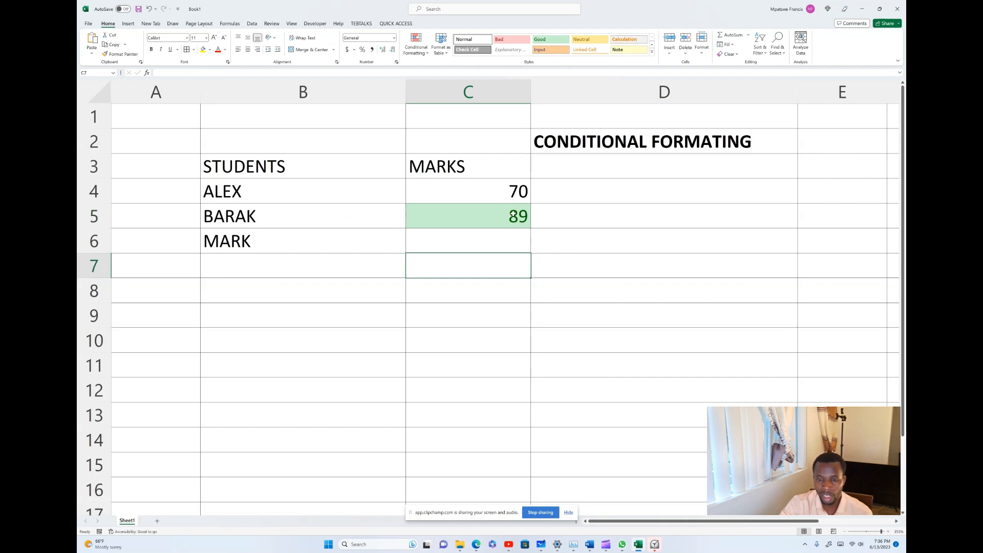
left_click(513, 215)
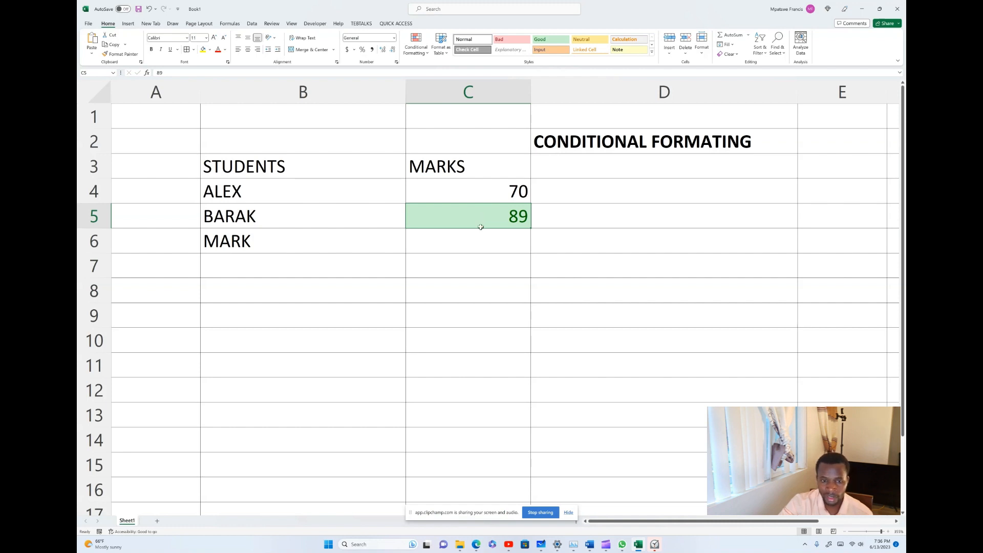
left_click(551, 214)
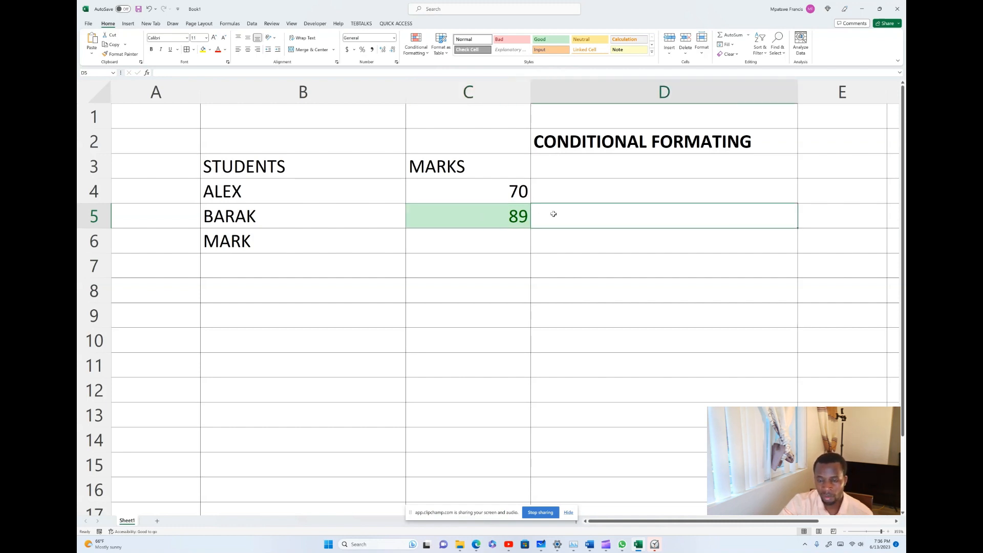
left_click(494, 244)
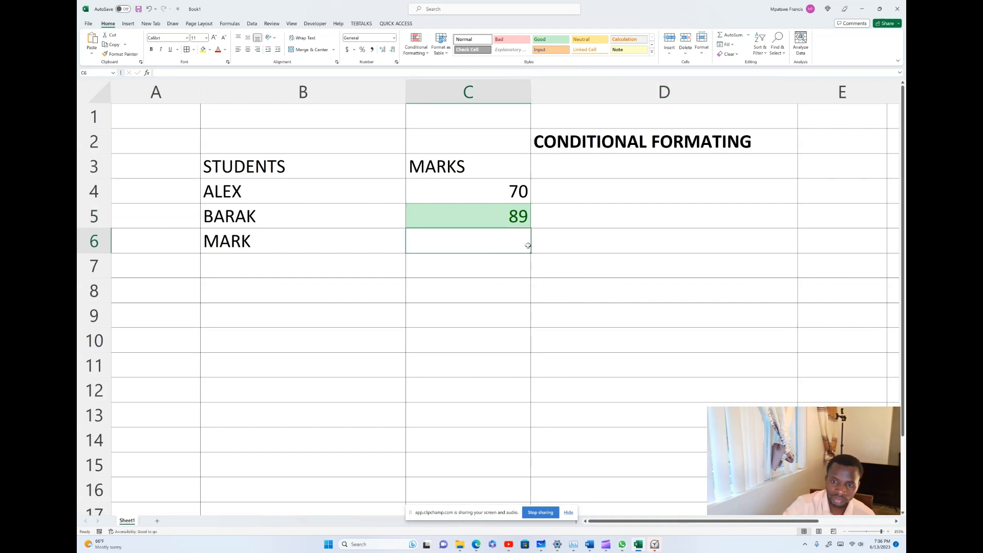
left_click(558, 241)
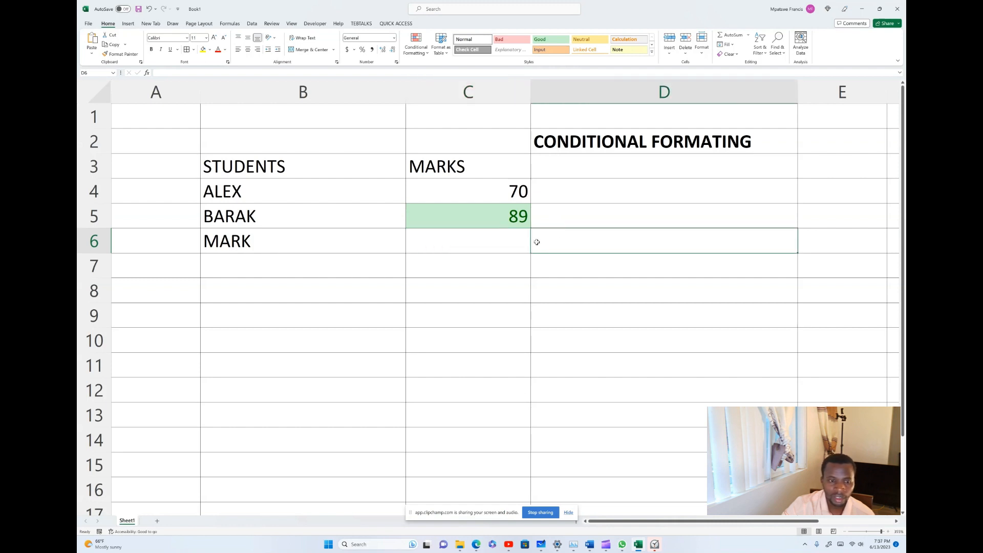
type("56")
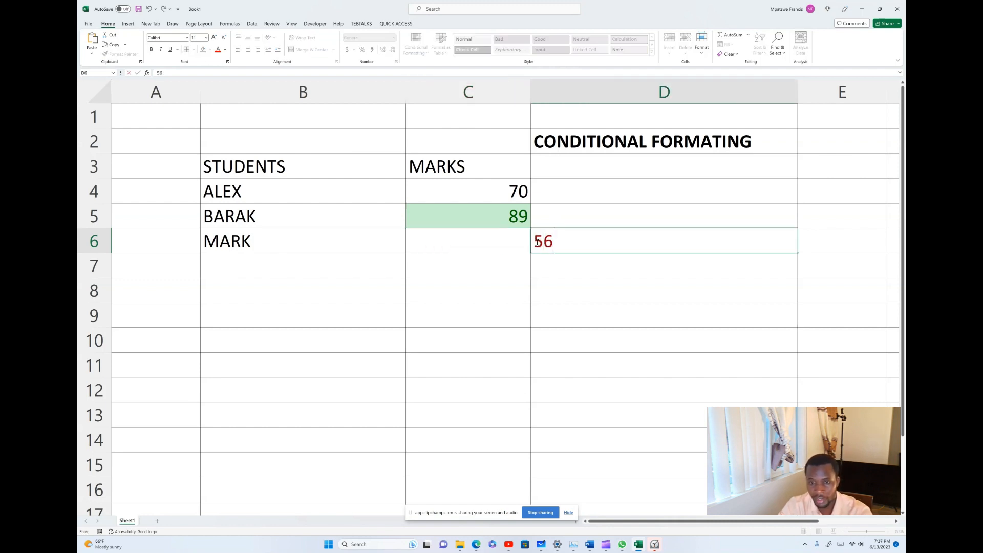
left_click(577, 281)
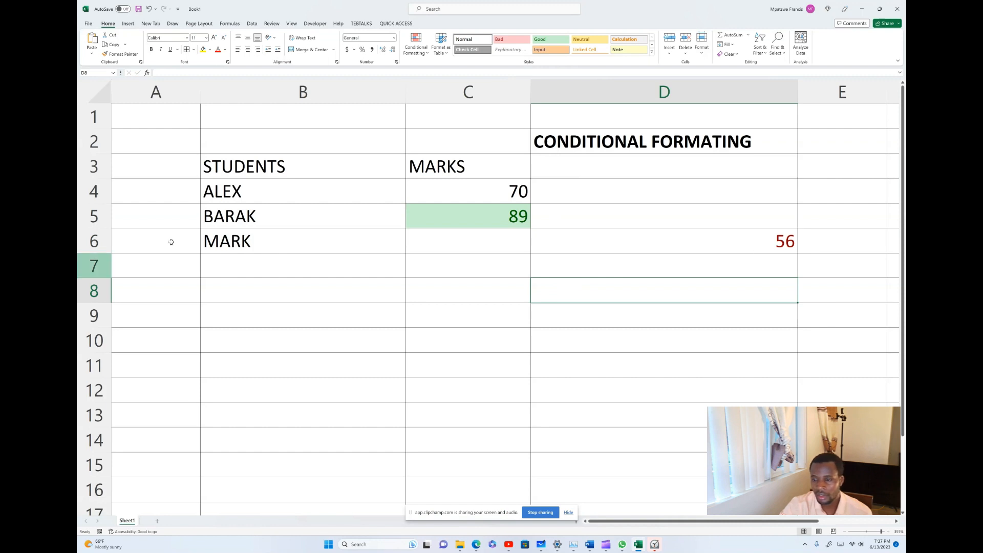
left_click(782, 242)
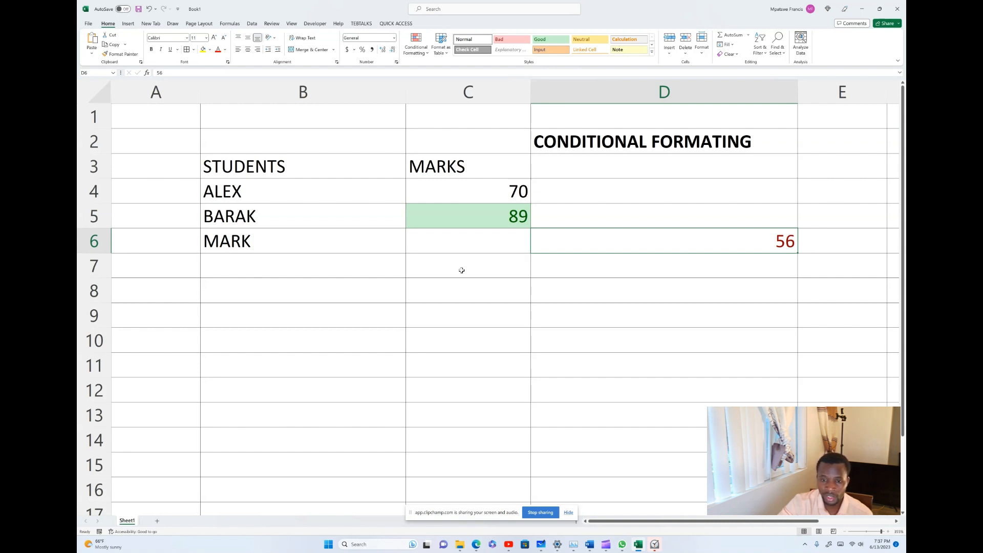
Give MARK a mark of 90 in C6.
left_click(482, 246)
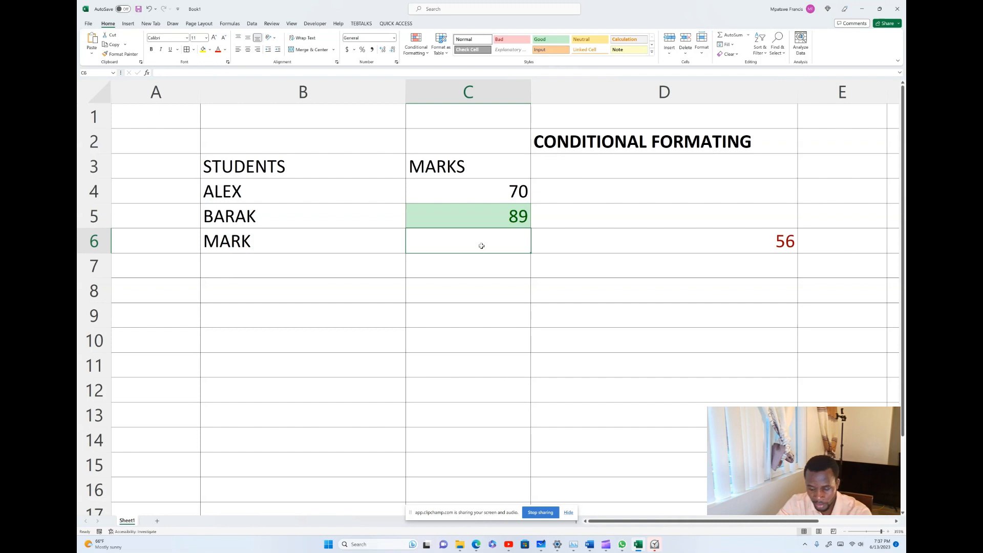
type("89")
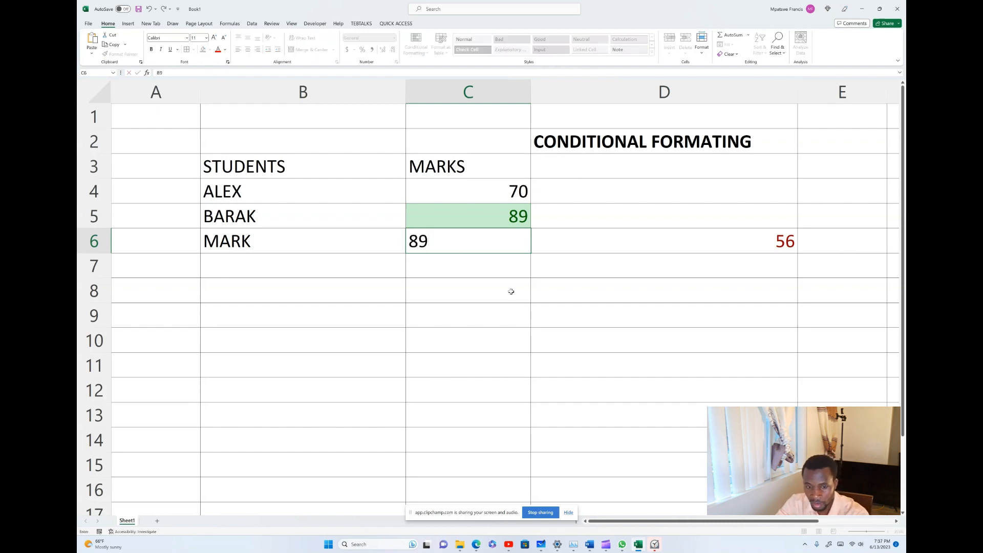
key("BackSpace")
key("BackSpace")
type("5")
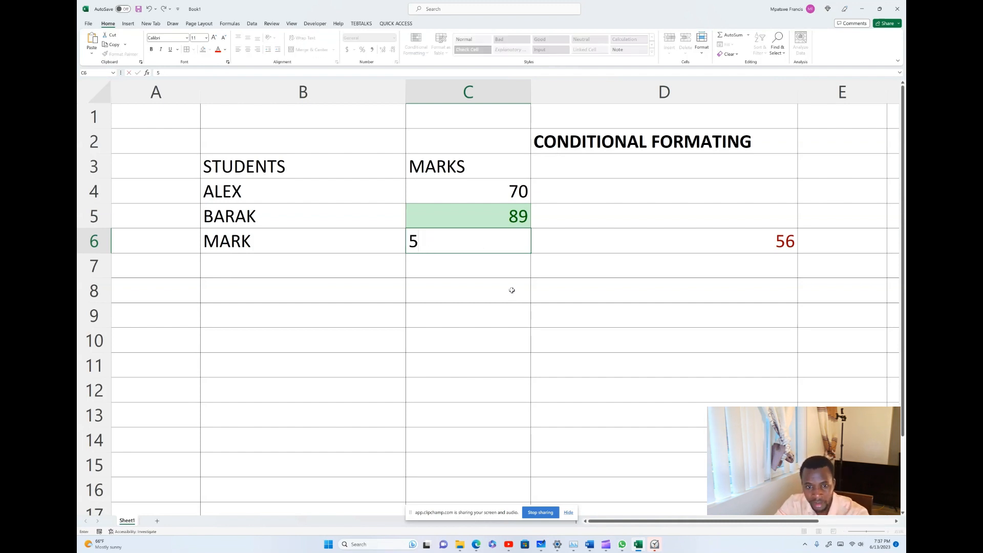
type("=")
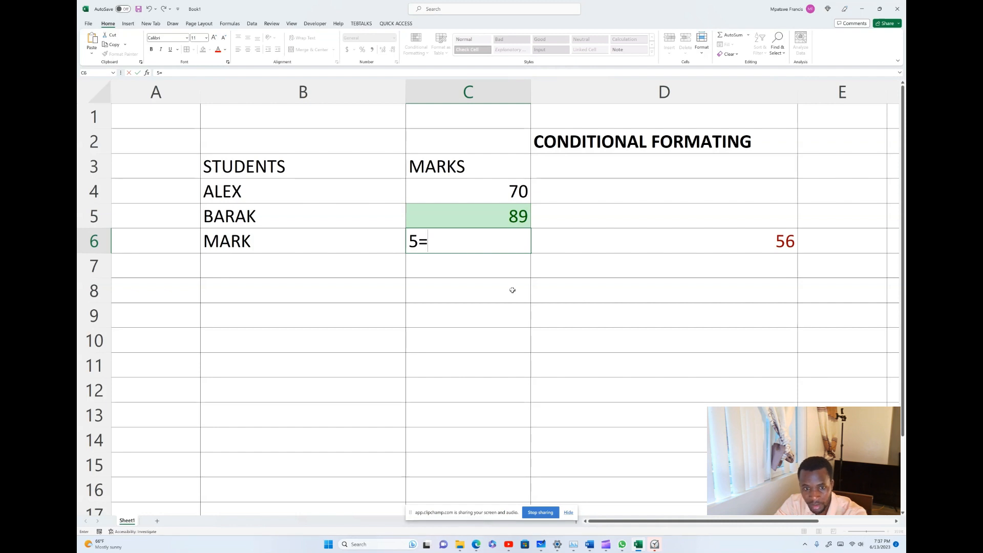
key("BackSpace")
key("BackSpace")
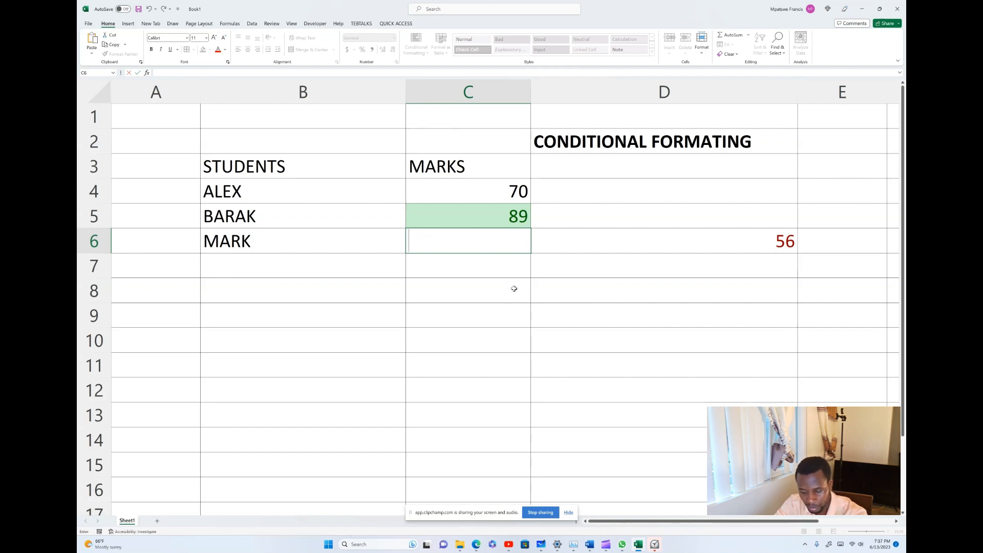
type("90")
left_click(539, 312)
left_click(516, 242)
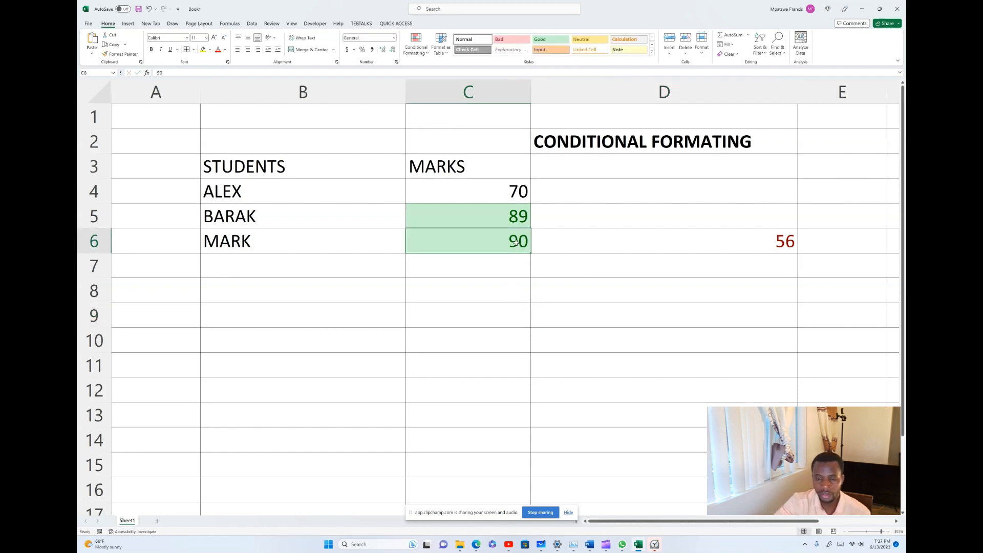
Add CELINE in B7 with a mark of 87.
left_click(254, 265)
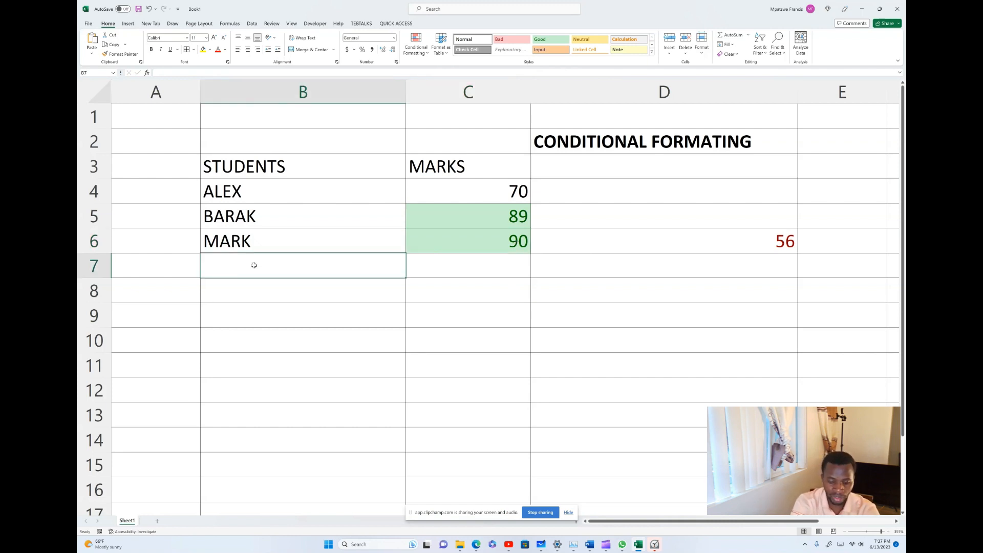
type("CELIN")
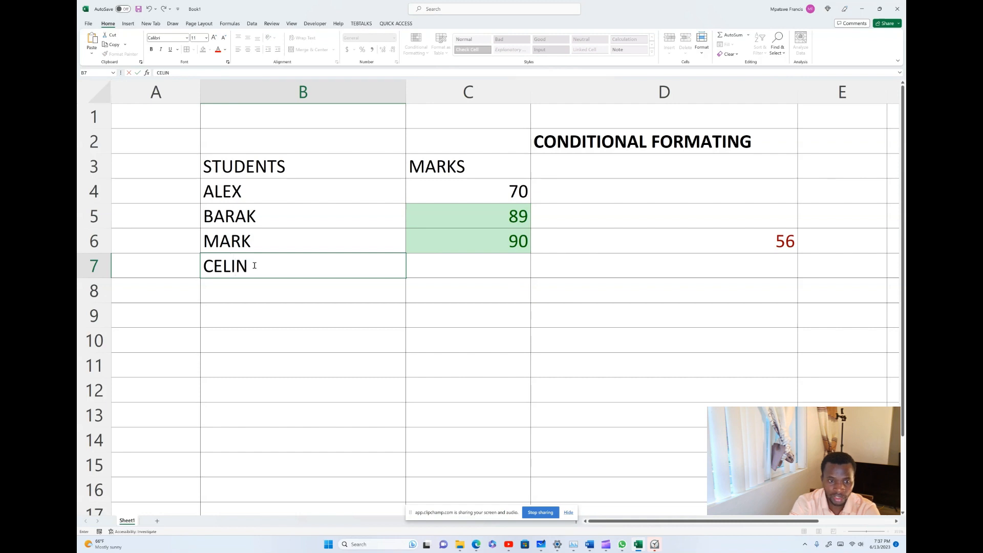
type("E")
left_click(507, 262)
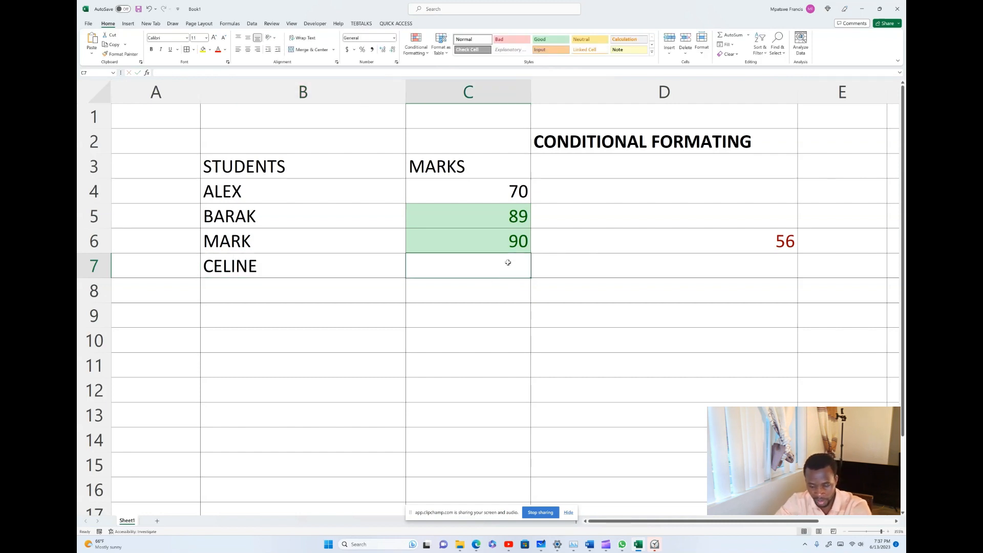
type("87")
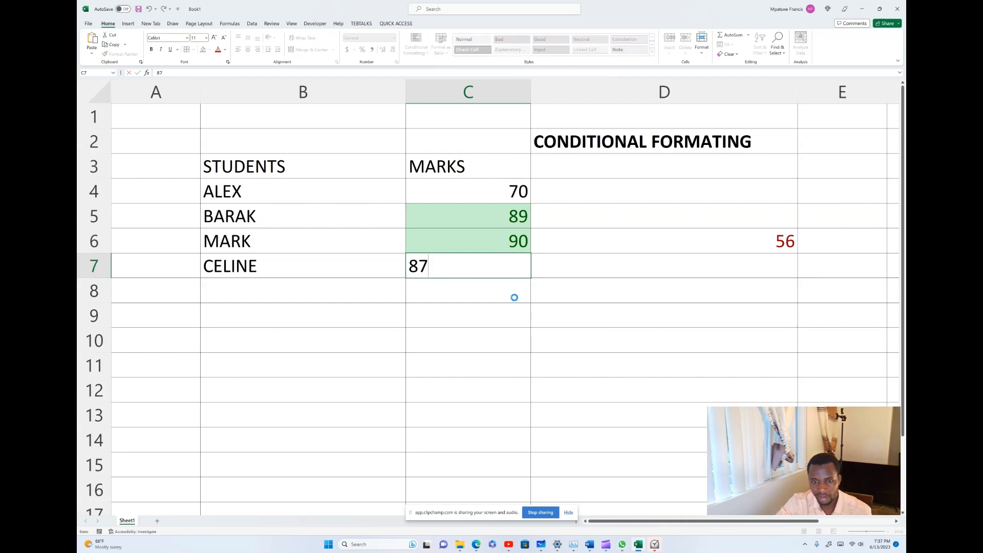
left_click(514, 294)
left_click(520, 268)
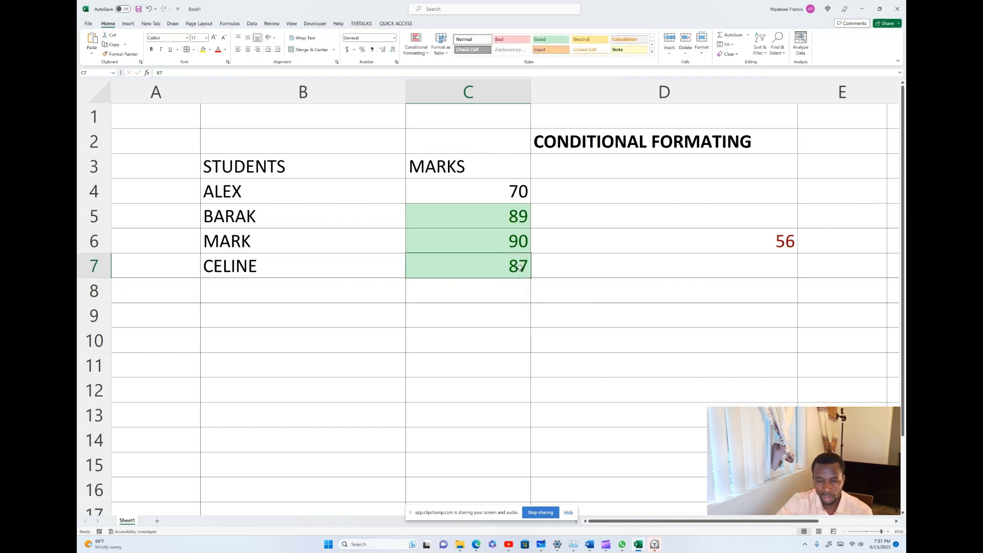
Enter 70 in D7 so it shows as red text.
left_click(622, 267)
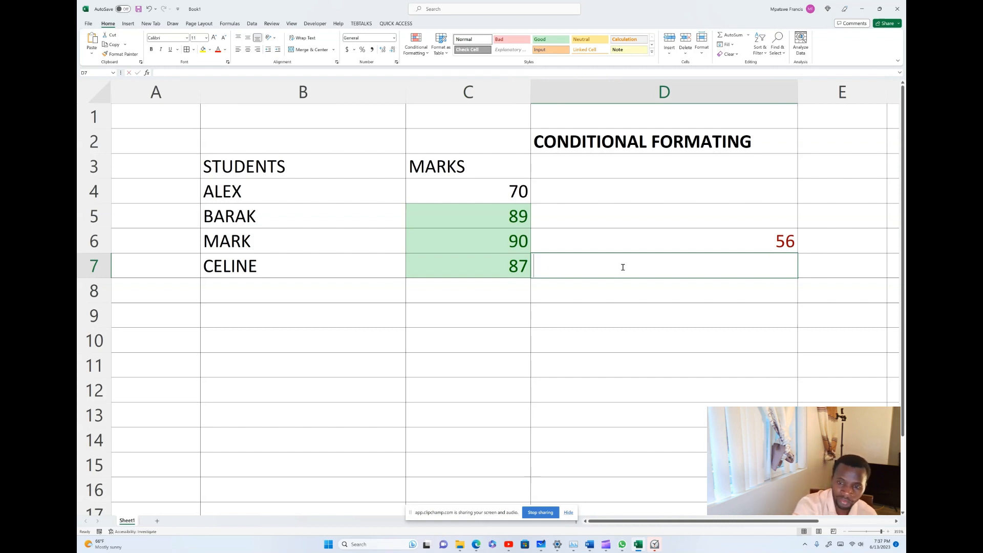
type("56")
key("BackSpace")
key("BackSpace")
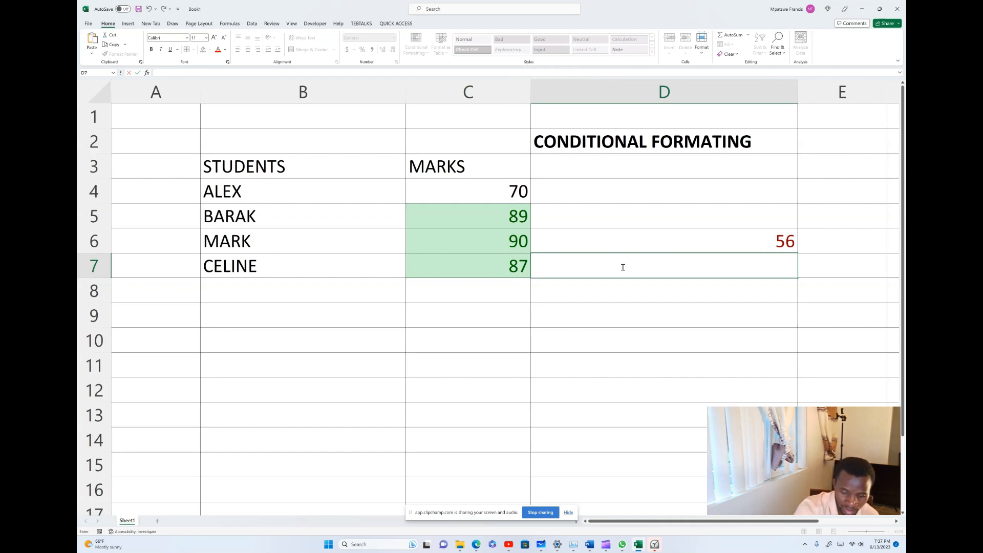
type("70")
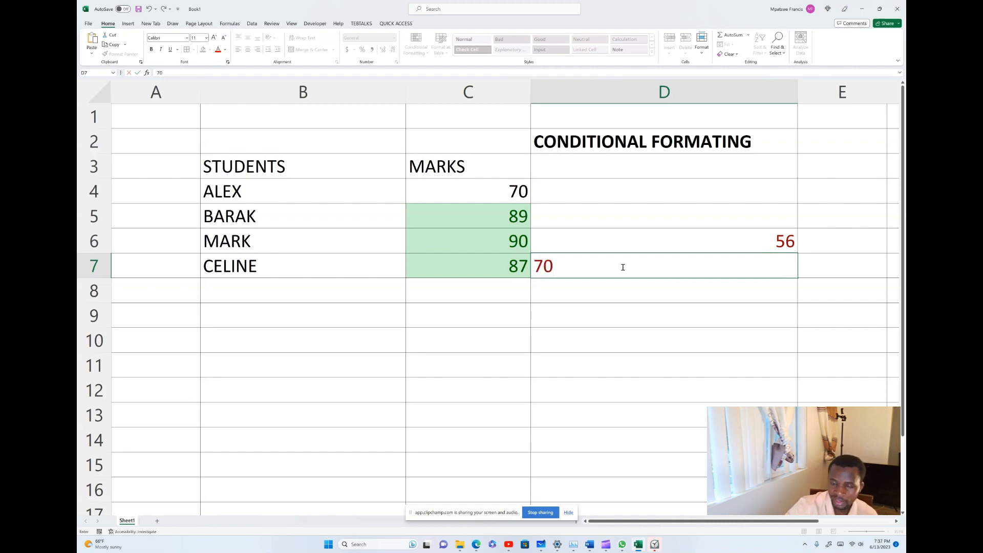
key("Return")
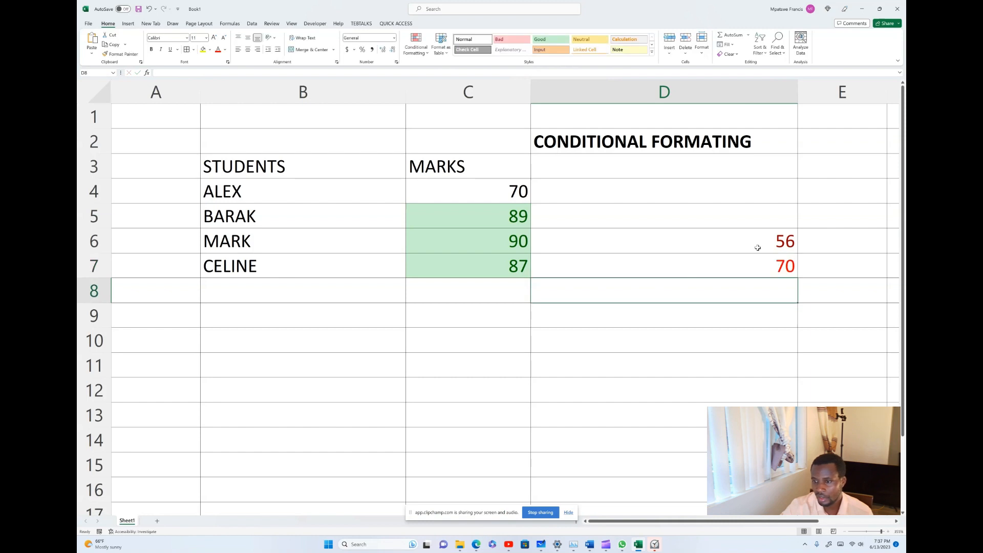
left_click(787, 264)
left_click(788, 246)
left_click(789, 260)
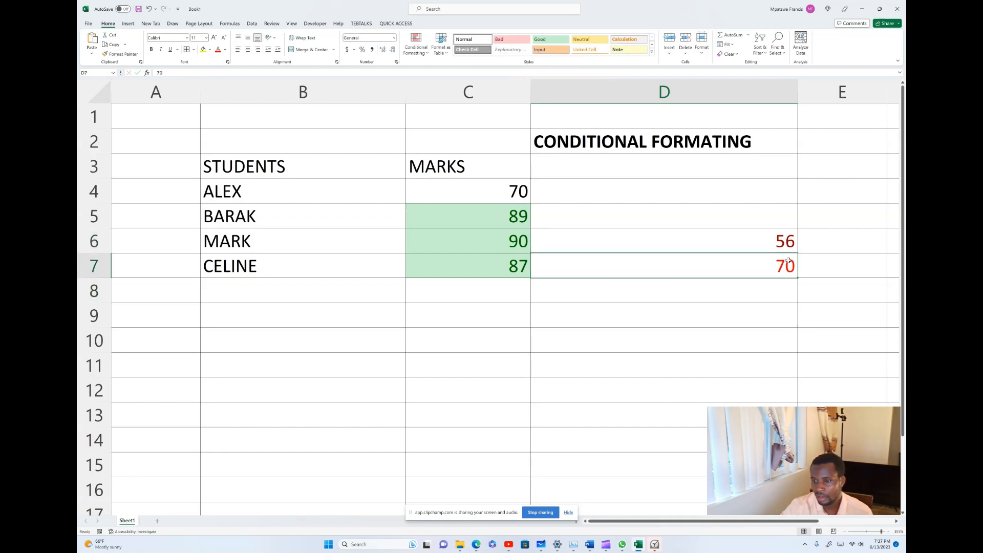
left_click(791, 242)
left_click(786, 264)
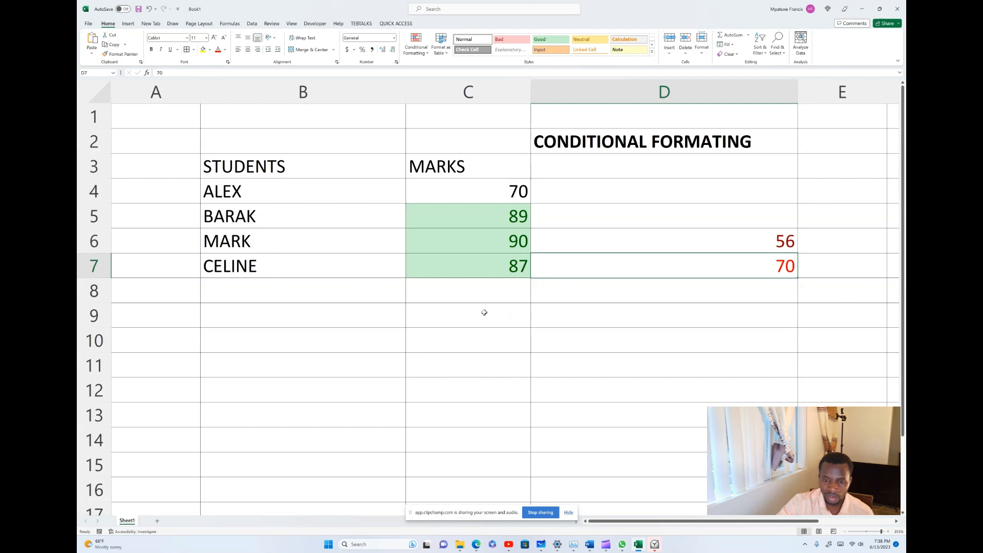
left_click(484, 293)
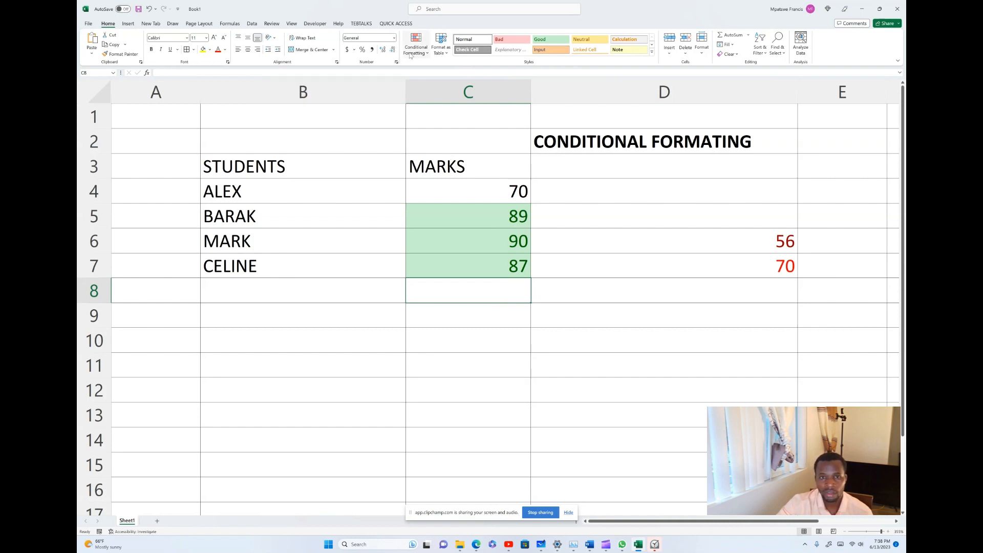
Give C8 an Equal To 70 rule with Yellow Fill and Dark Yellow Text, extended to C15.
left_click(428, 56)
mouse_move(451, 69)
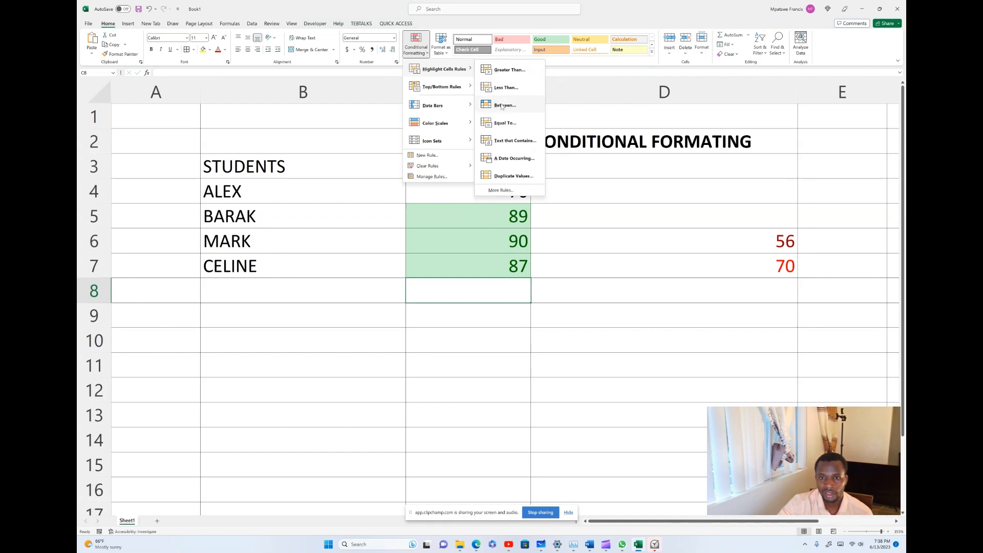
left_click(506, 123)
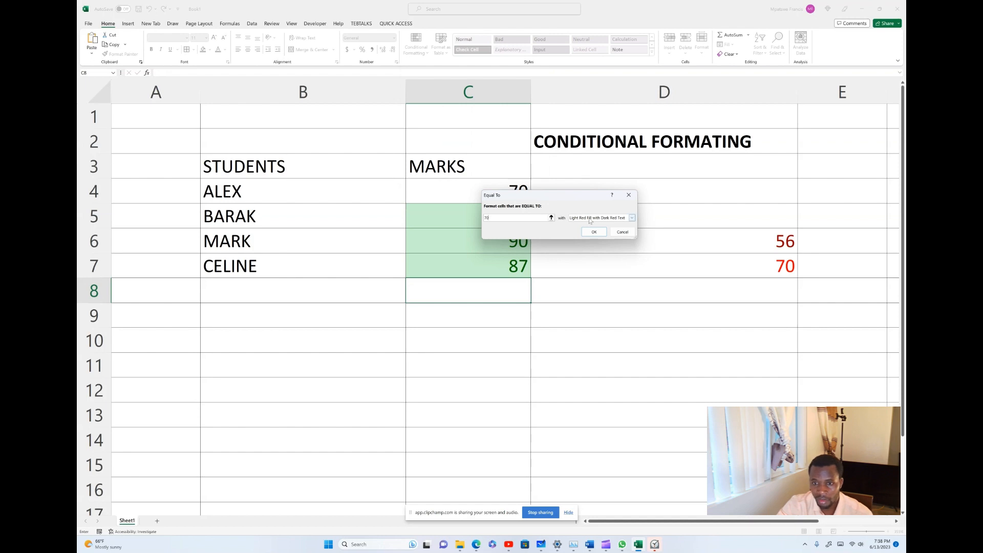
left_click(632, 218)
left_click(592, 231)
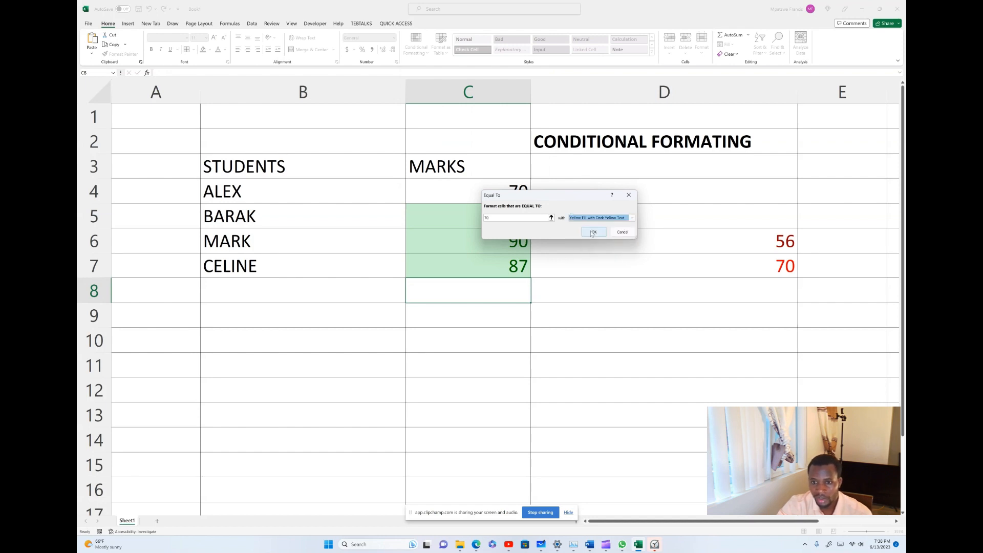
left_click(592, 233)
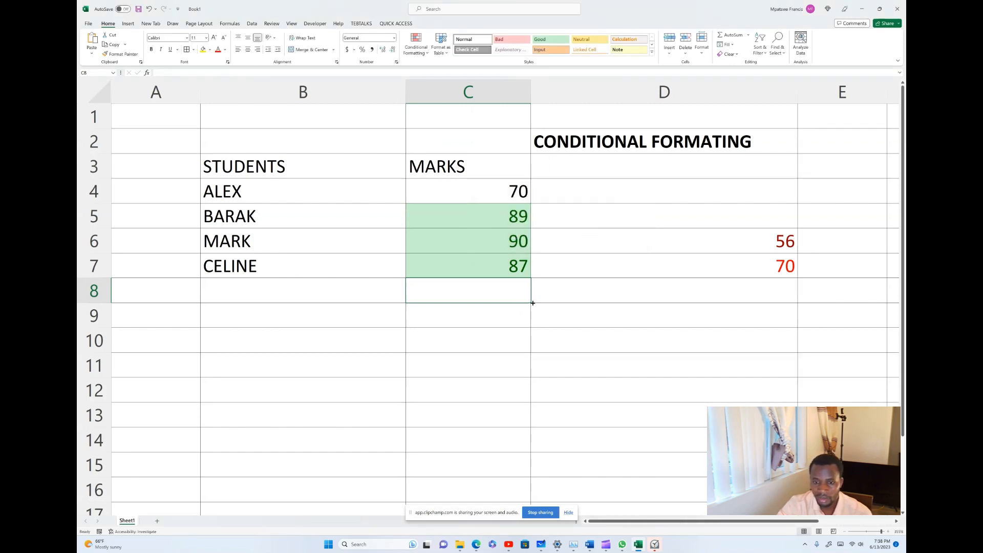
left_click_drag(531, 302, 533, 469)
Add AMANI in B8 with a mark of 70.
left_click(567, 402)
left_click(509, 305)
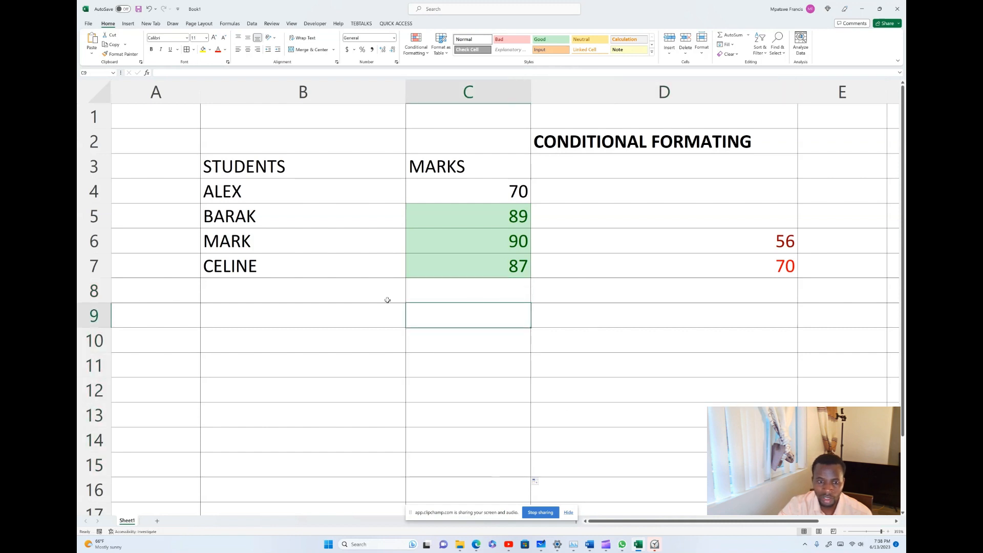
left_click(260, 297)
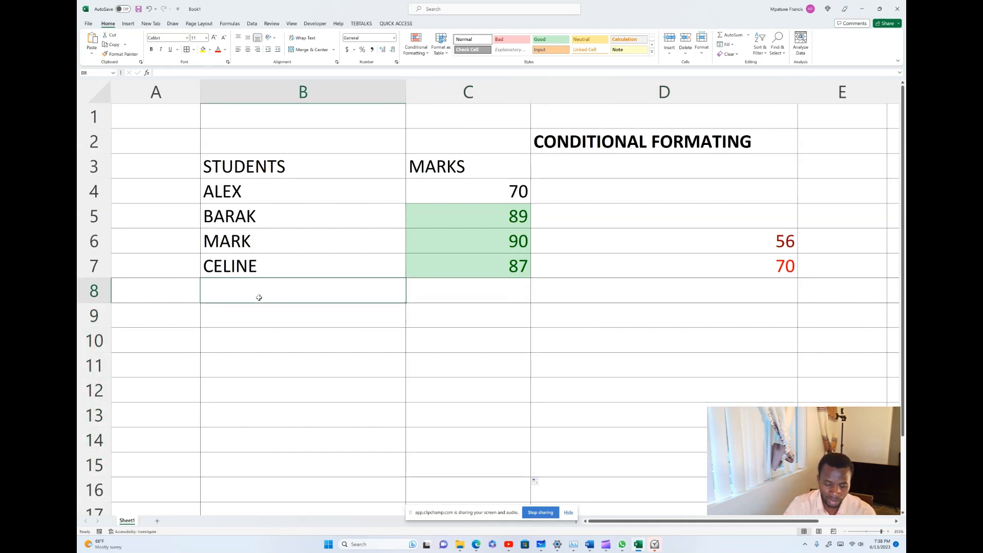
type("AMAN")
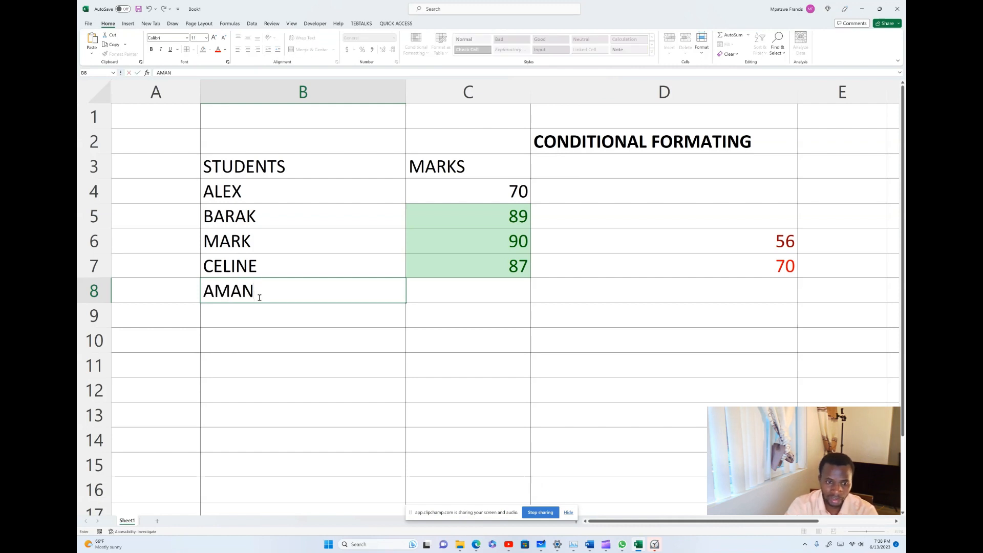
type("I")
left_click(478, 296)
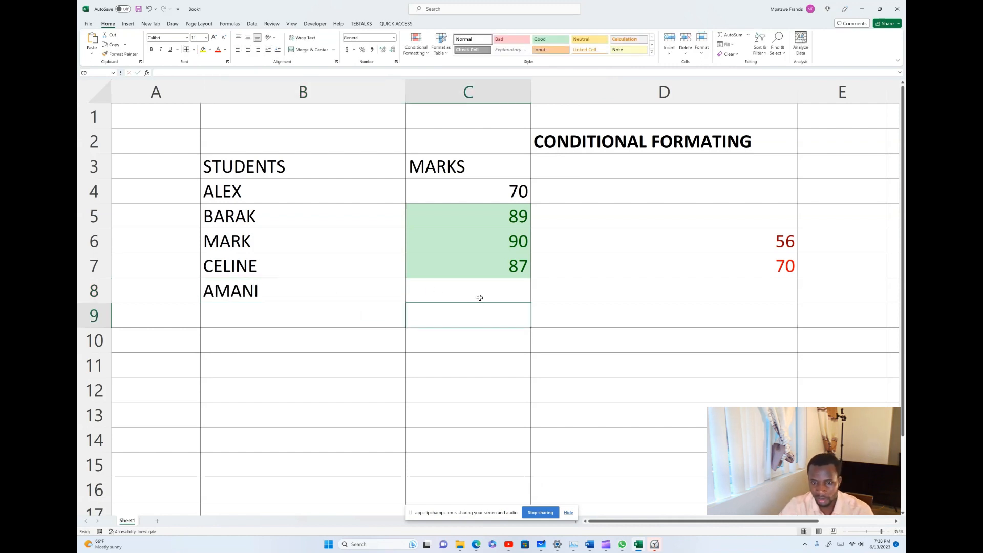
type("70")
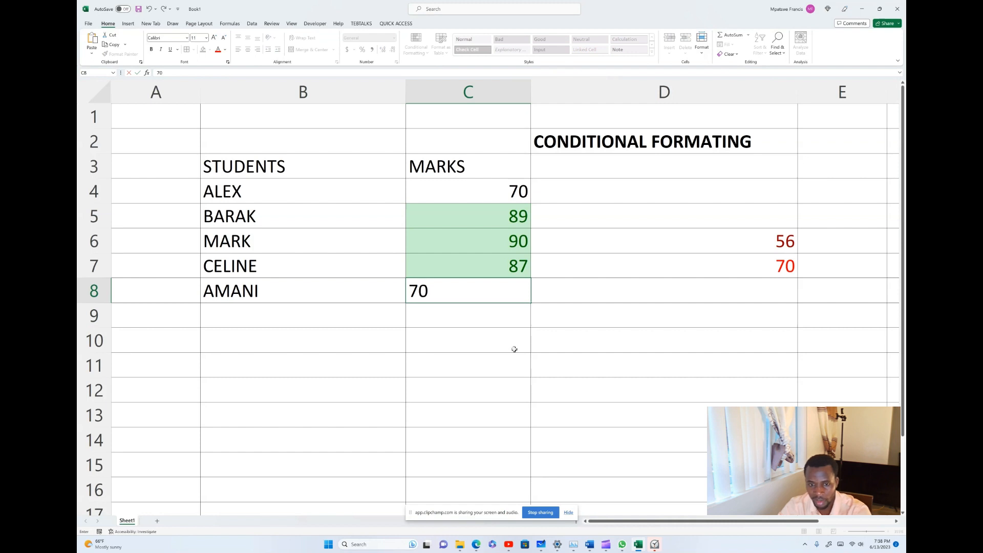
left_click(514, 349)
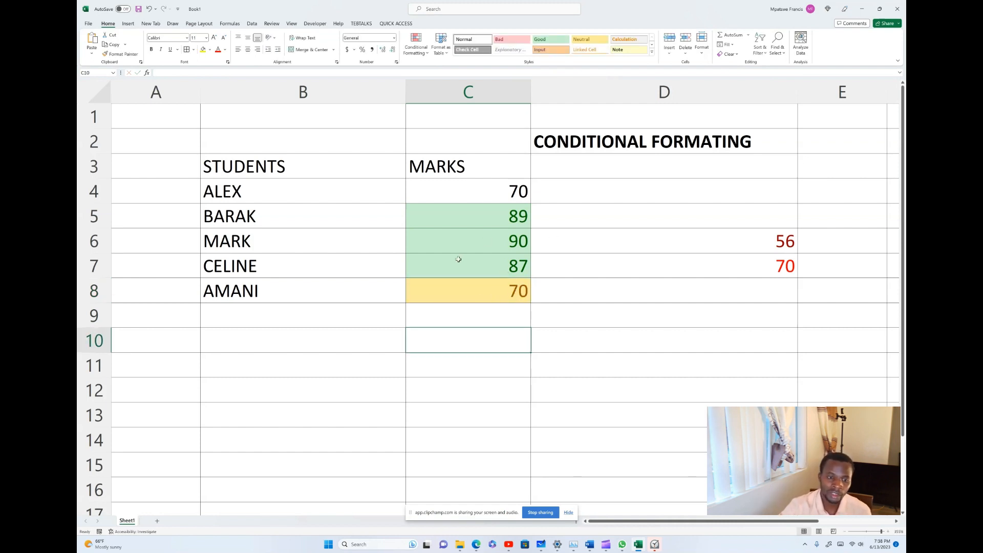
Add JAMES with 70 in row 9 and TIMOTY with 76 in row 10.
left_click(267, 312)
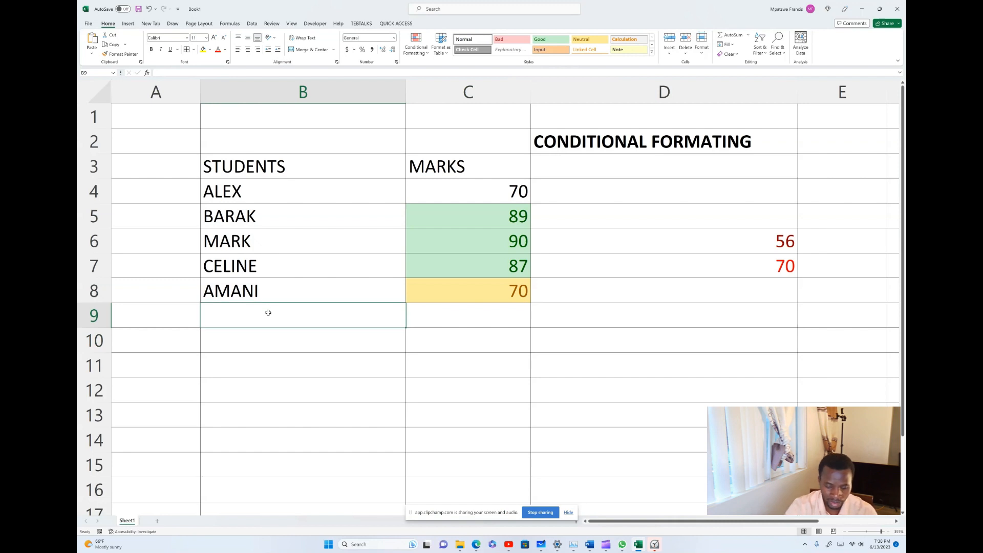
type("JAMES")
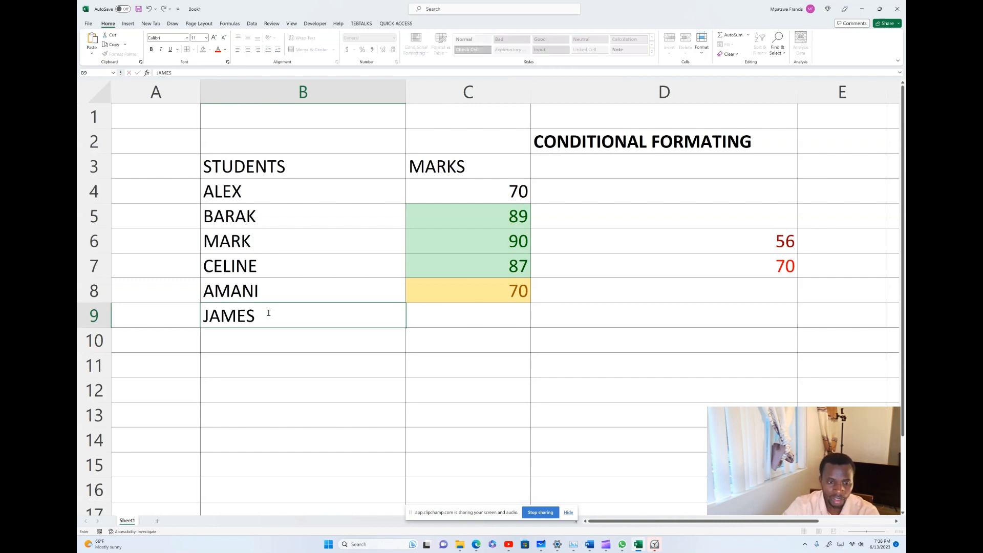
left_click(467, 309)
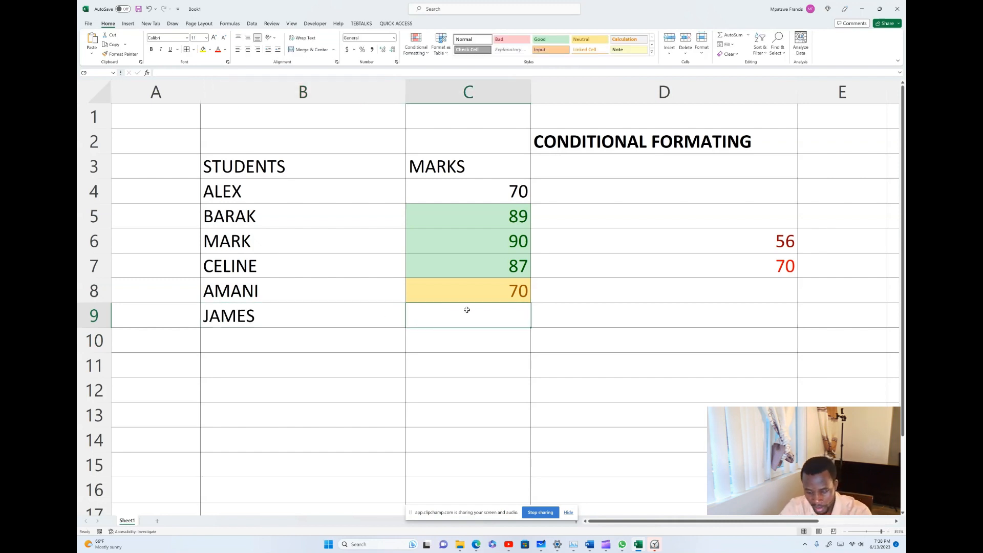
type("70")
key("Return")
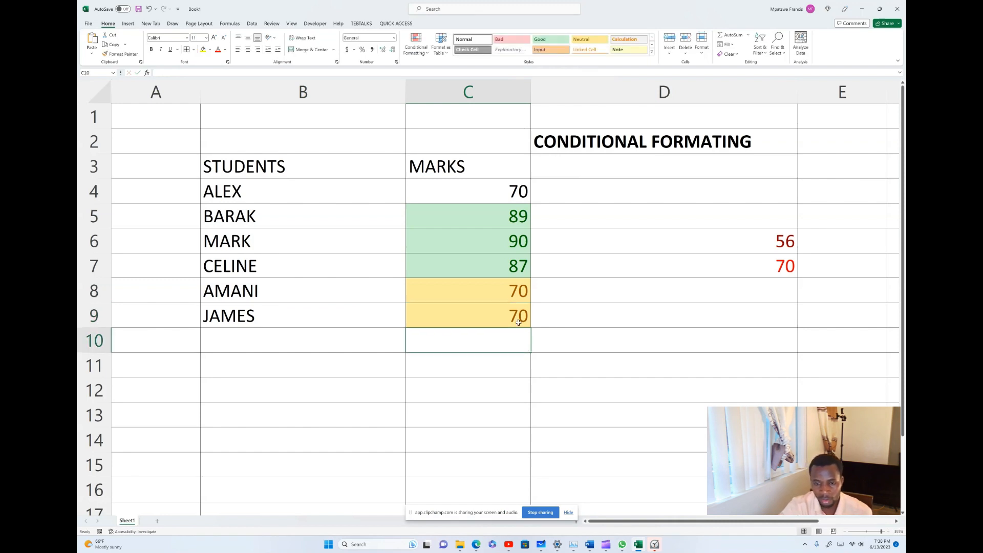
left_click(235, 346)
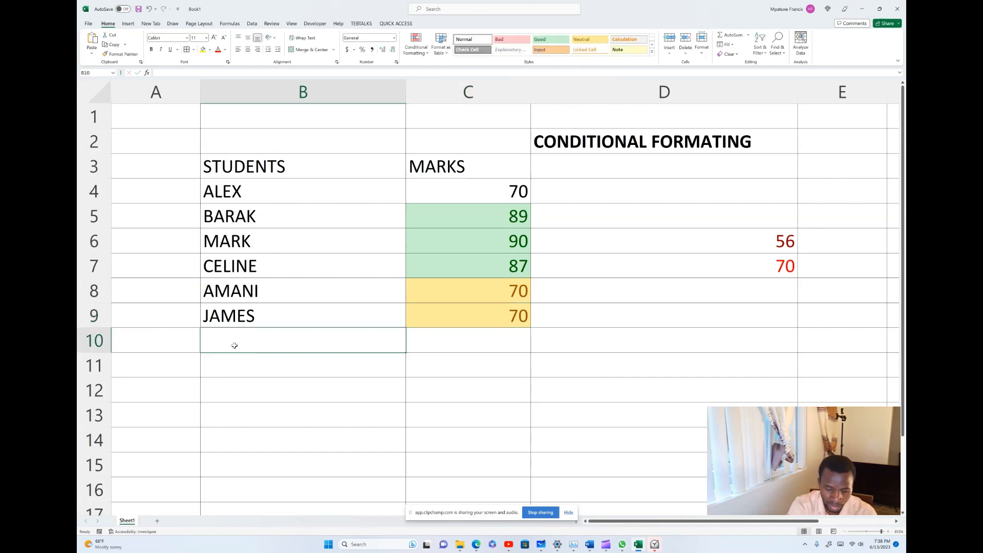
type("TIMO")
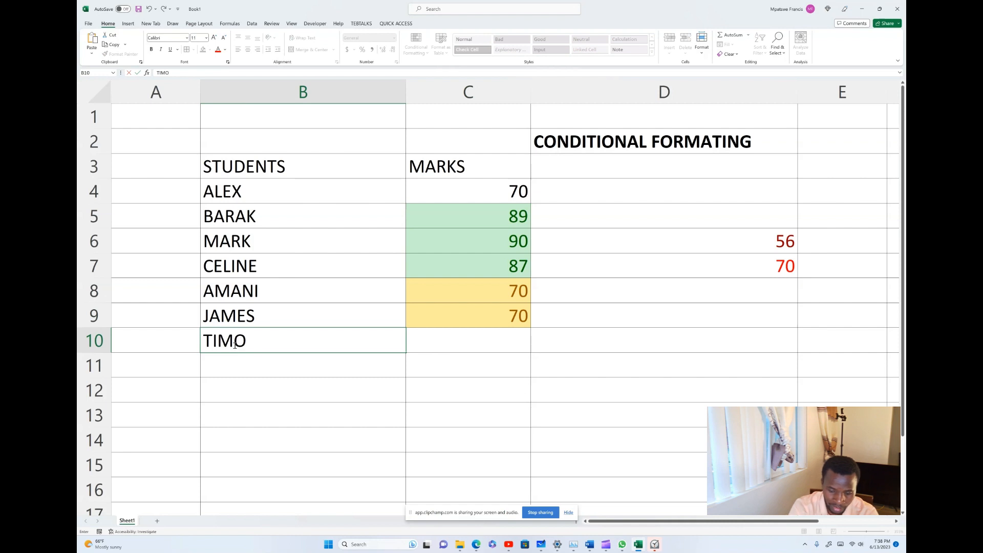
type("TY")
left_click(456, 341)
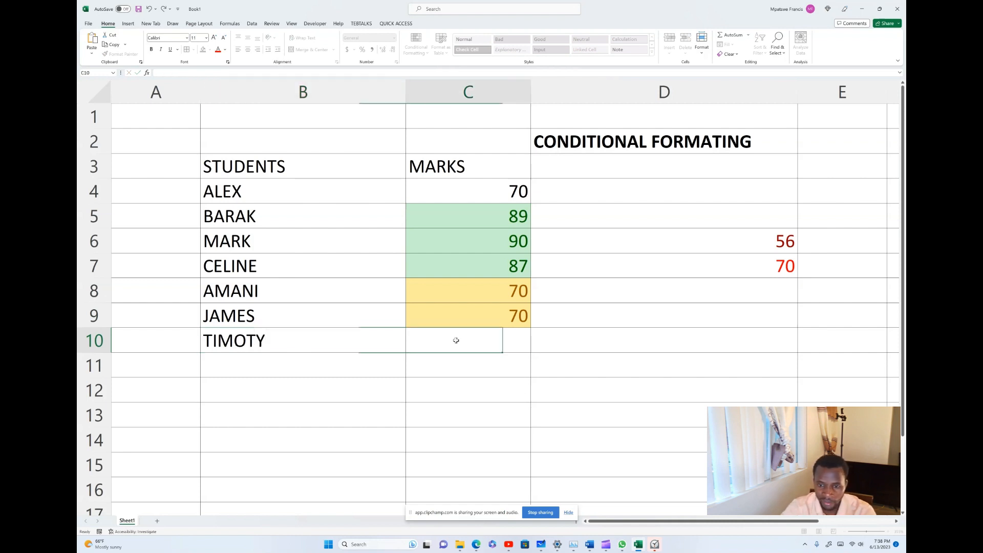
type("76")
key("Return")
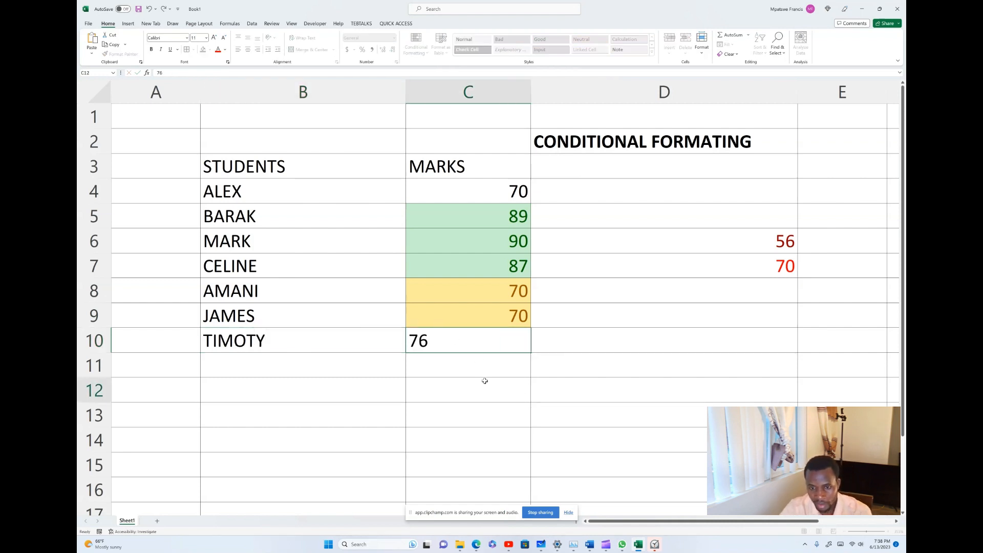
left_click(504, 342)
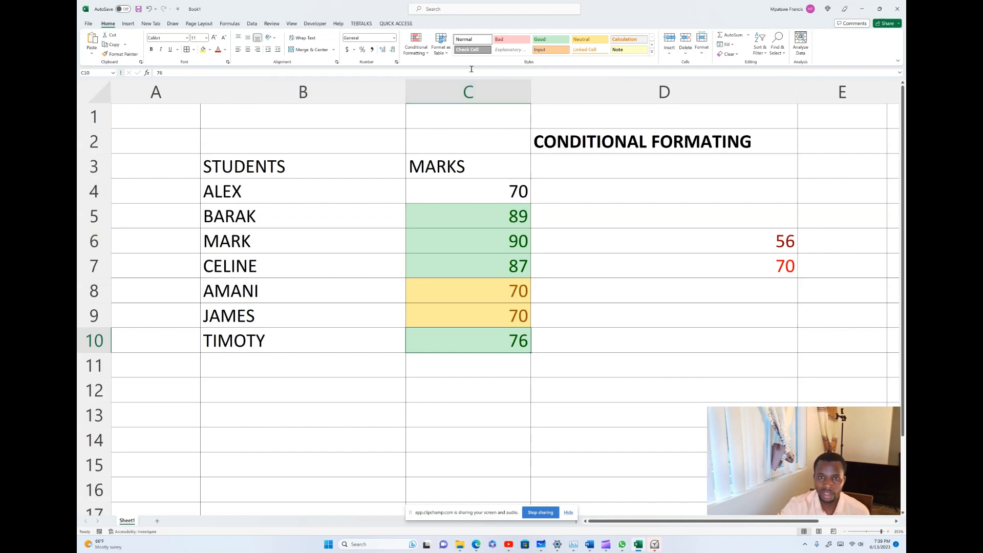
Create a Text That Contains '5' rule formatted with a Red Border on C10.
left_click(416, 46)
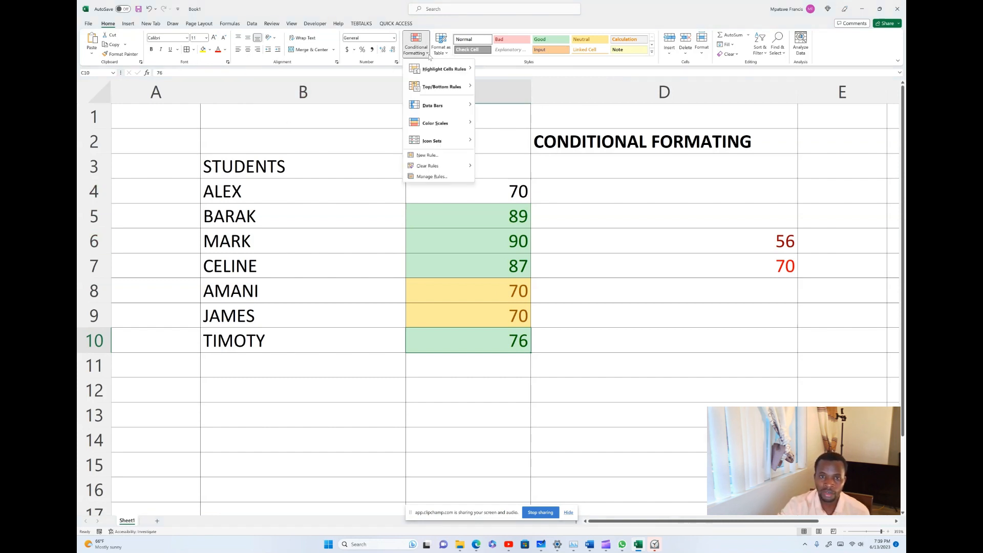
mouse_move(441, 74)
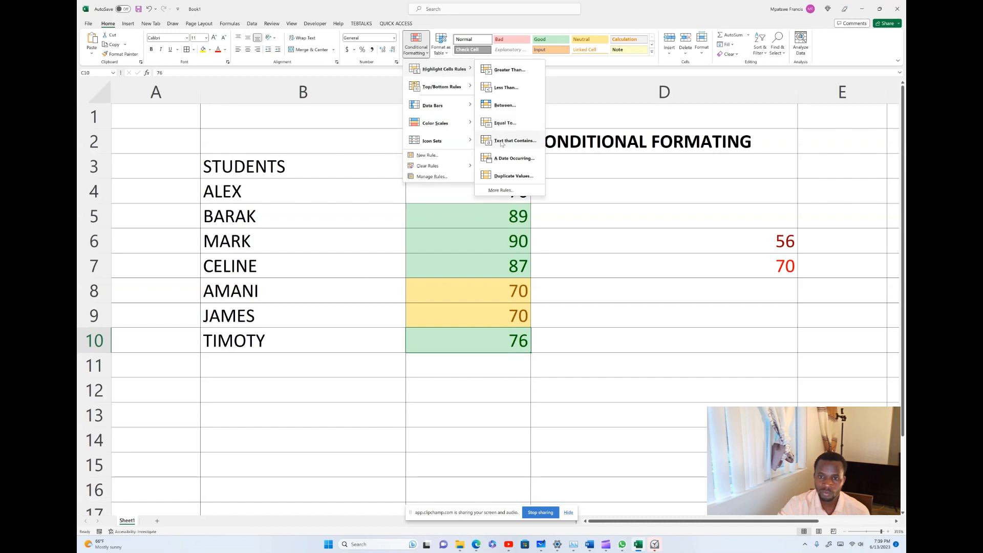
left_click(525, 144)
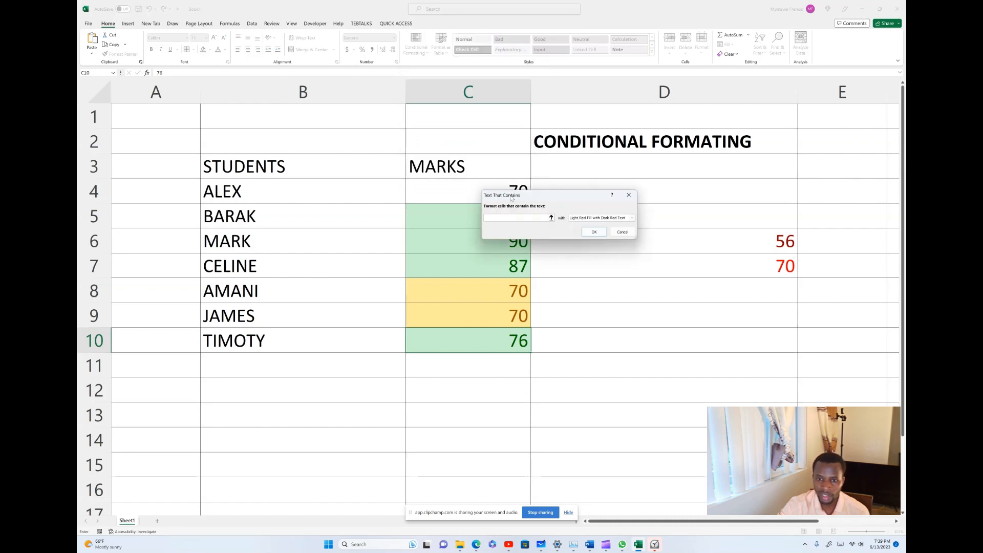
type("5")
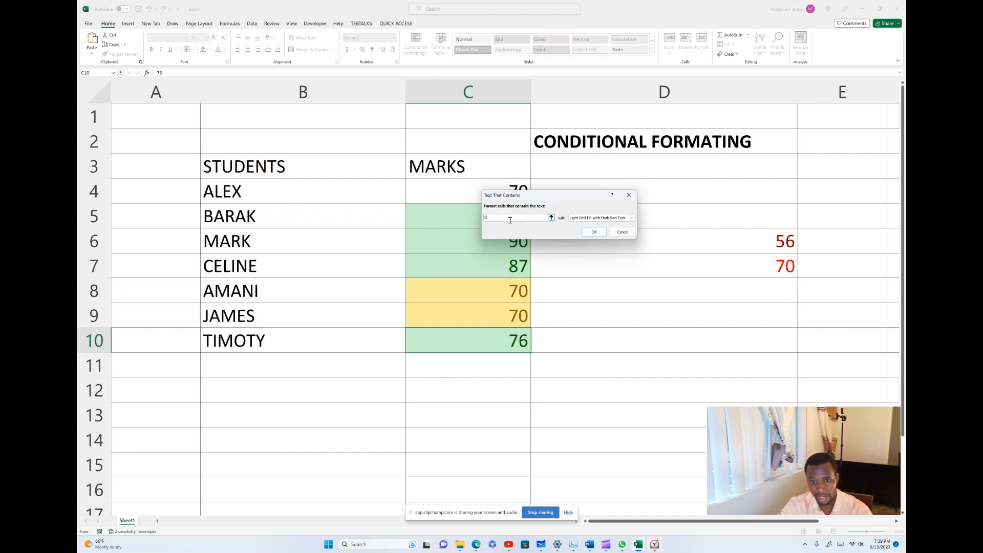
left_click(600, 218)
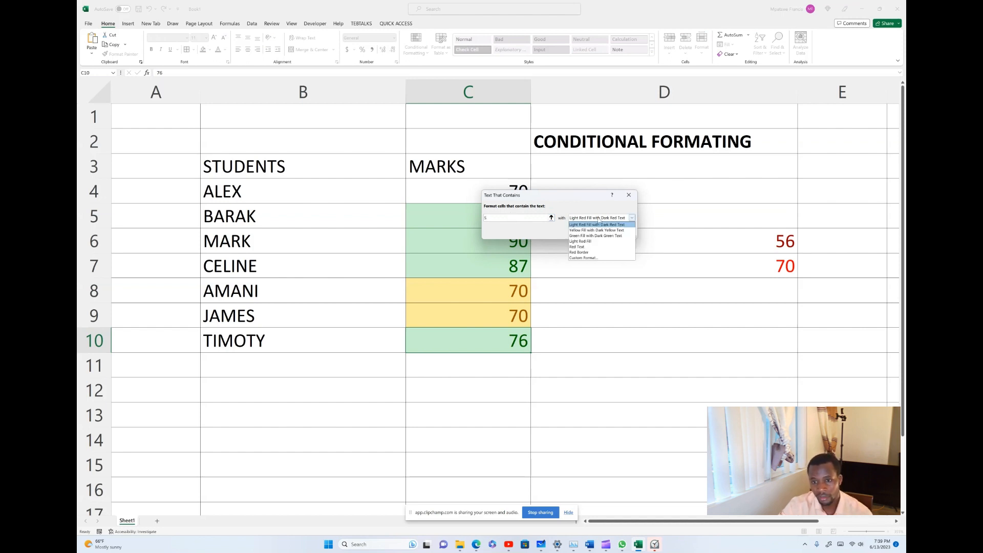
left_click(580, 253)
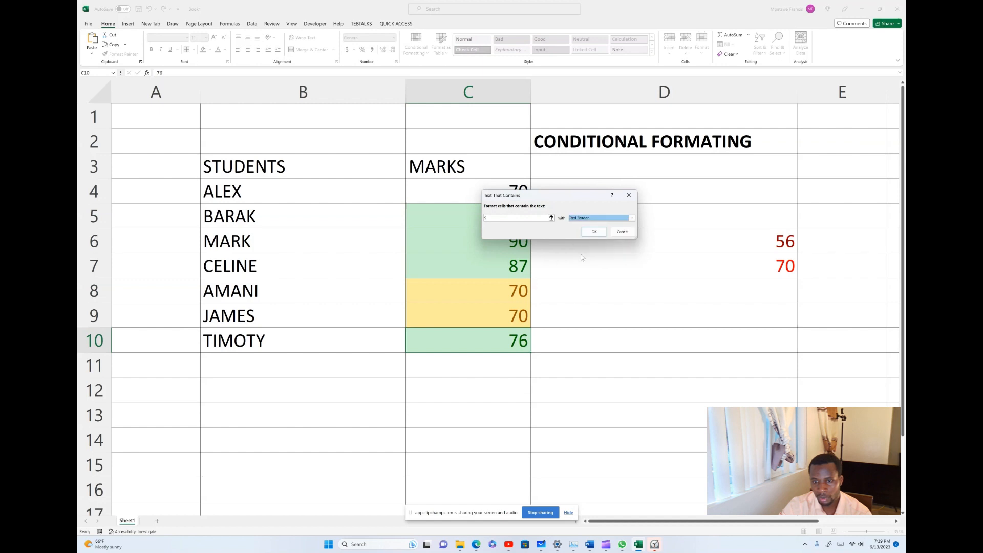
left_click(592, 231)
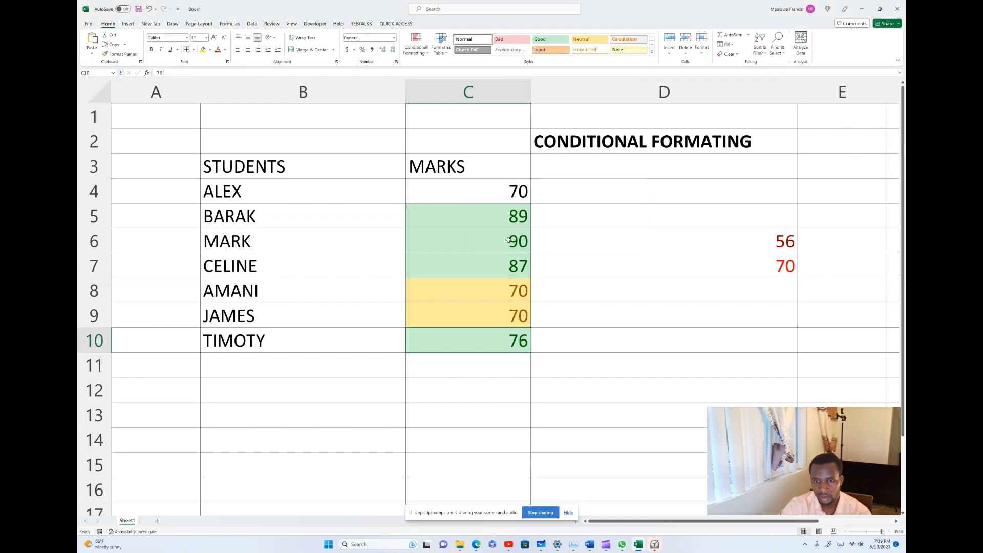
left_click(487, 371)
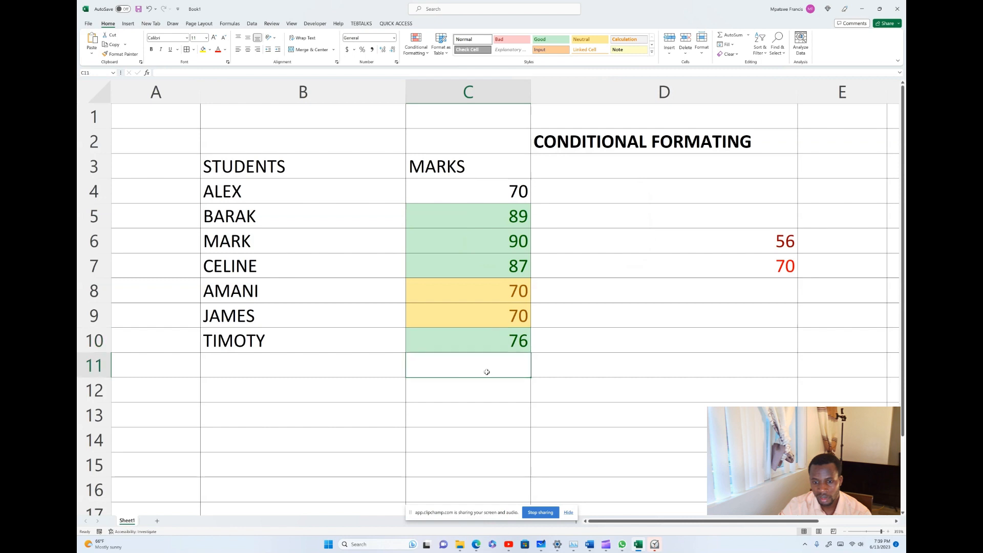
Add another Text That Contains rule for 's' with a Red Border.
left_click(427, 53)
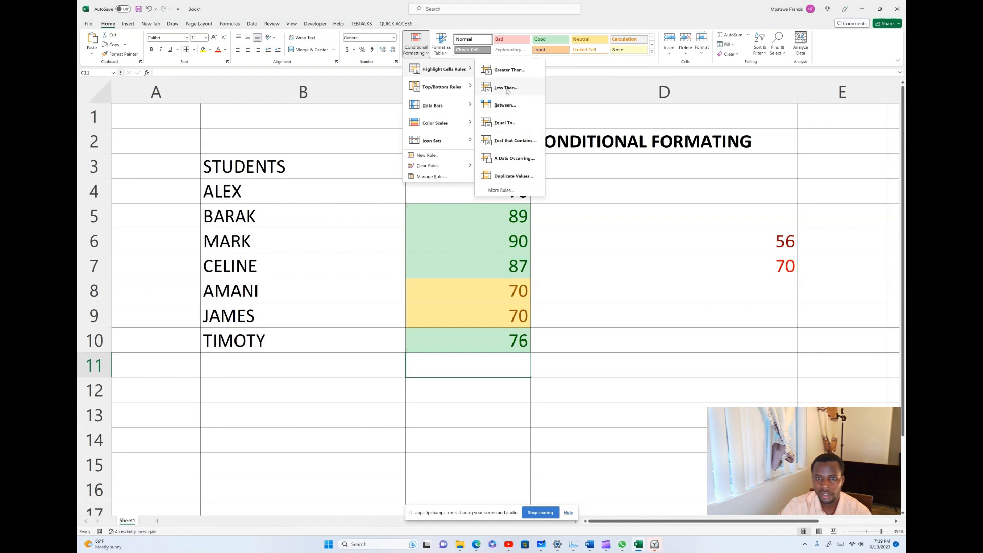
left_click(512, 144)
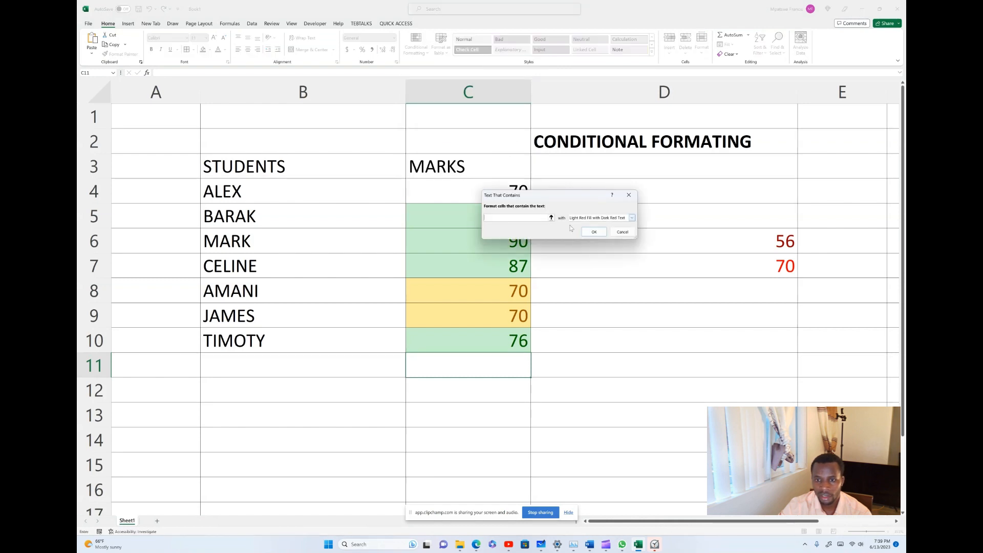
type("s")
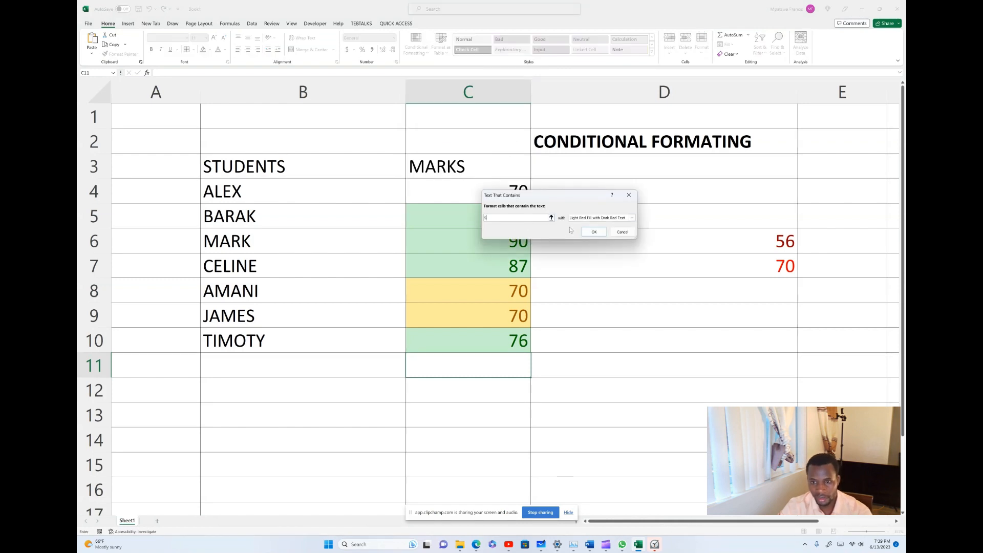
left_click(599, 218)
left_click(587, 252)
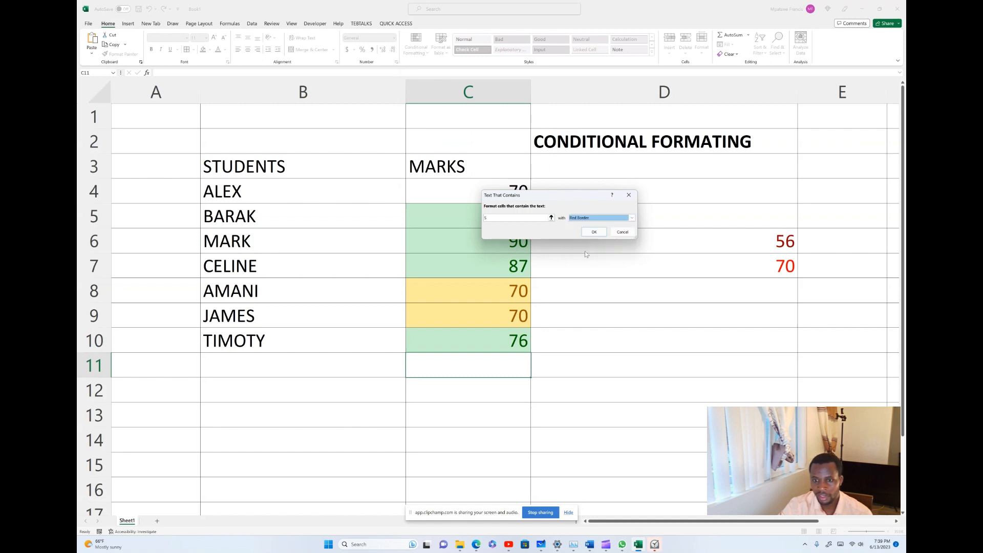
left_click(600, 230)
Enter SAM in cell C11.
type("S")
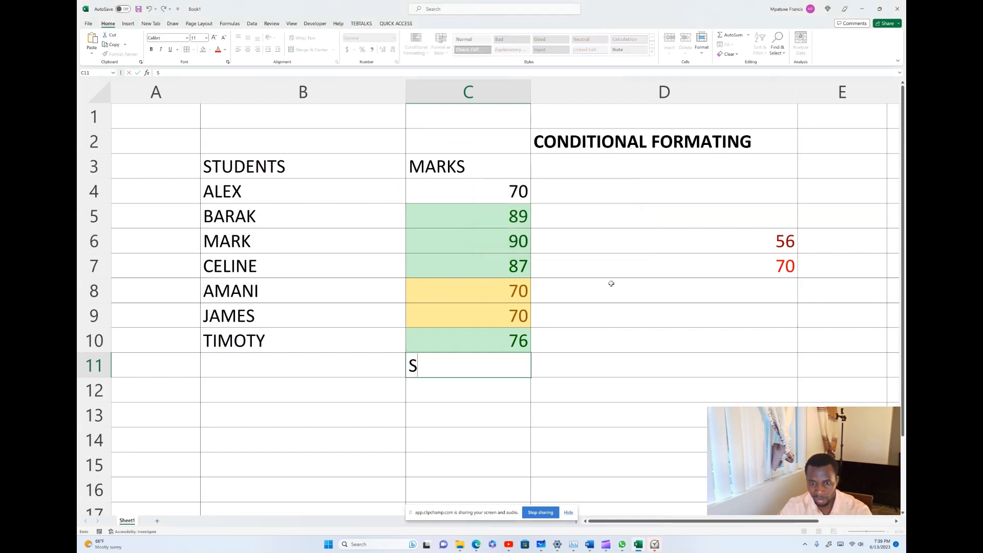
type("AM")
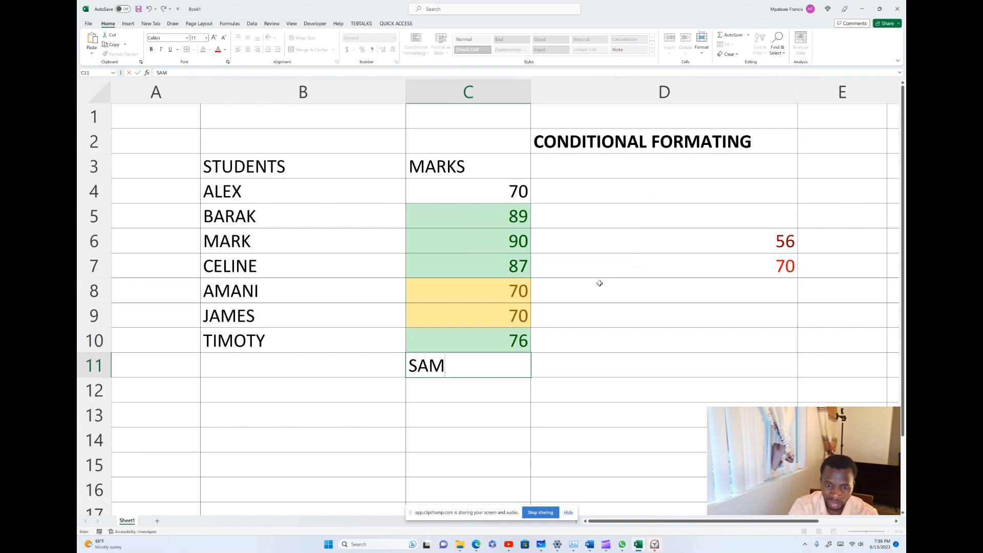
left_click(595, 399)
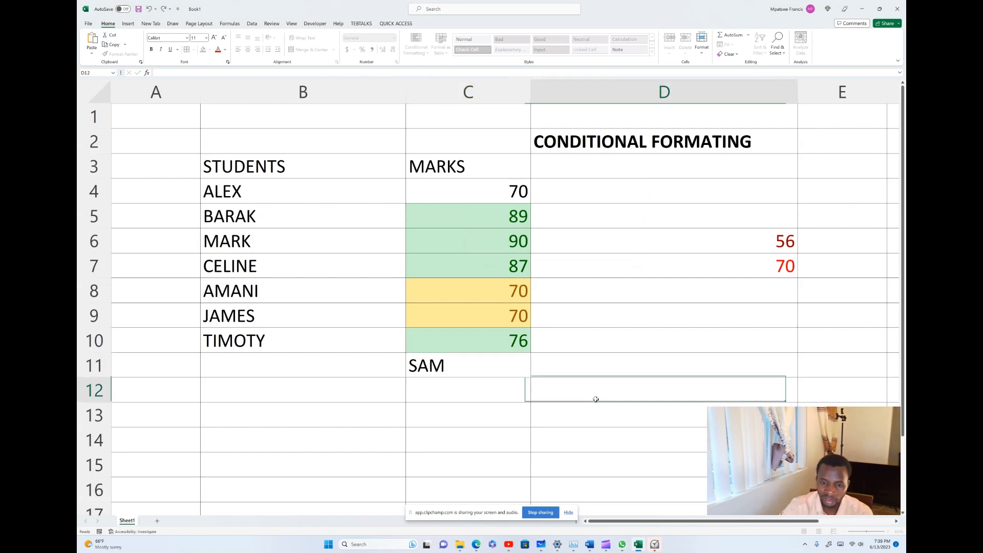
left_click(449, 367)
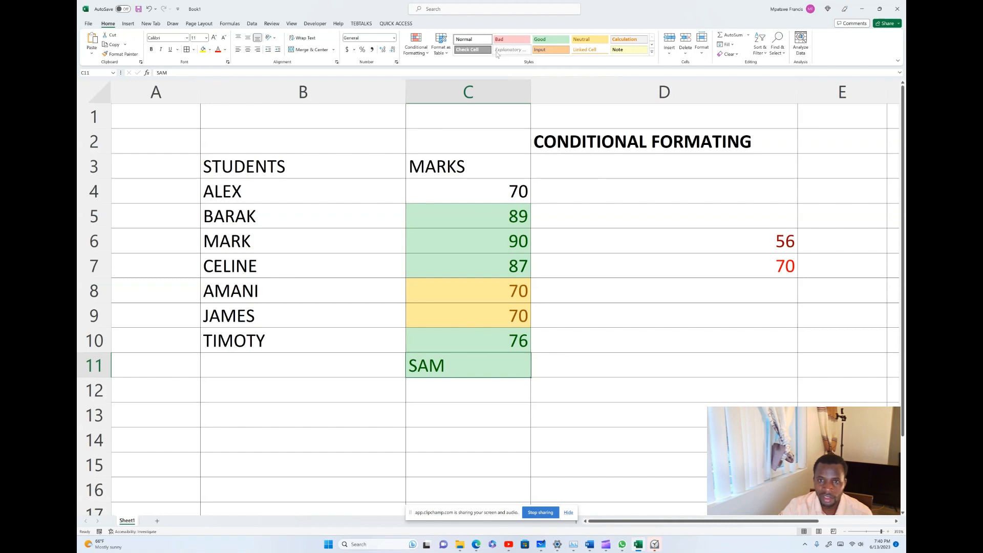
Add a Text That Contains 'SAM' rule formatted as Red Text.
left_click(429, 53)
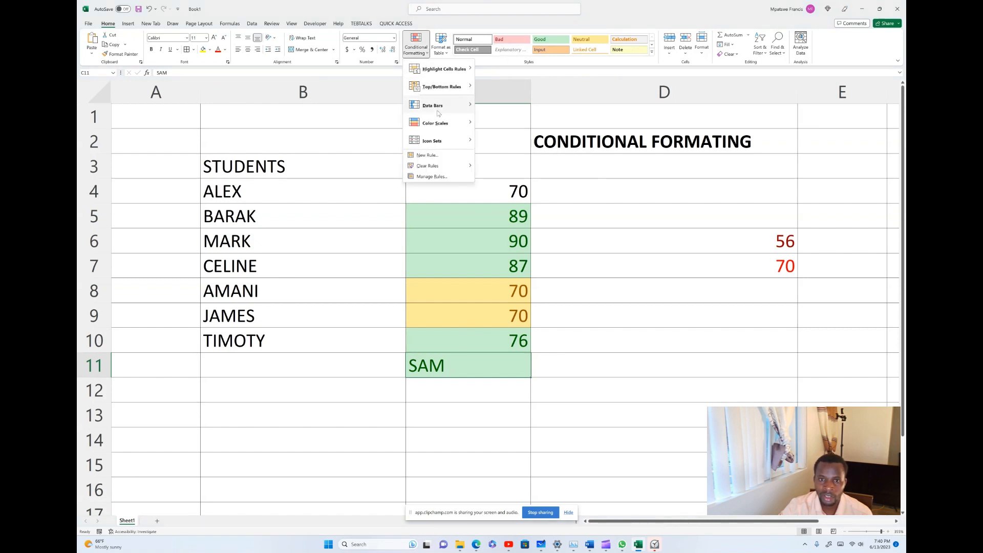
mouse_move(435, 70)
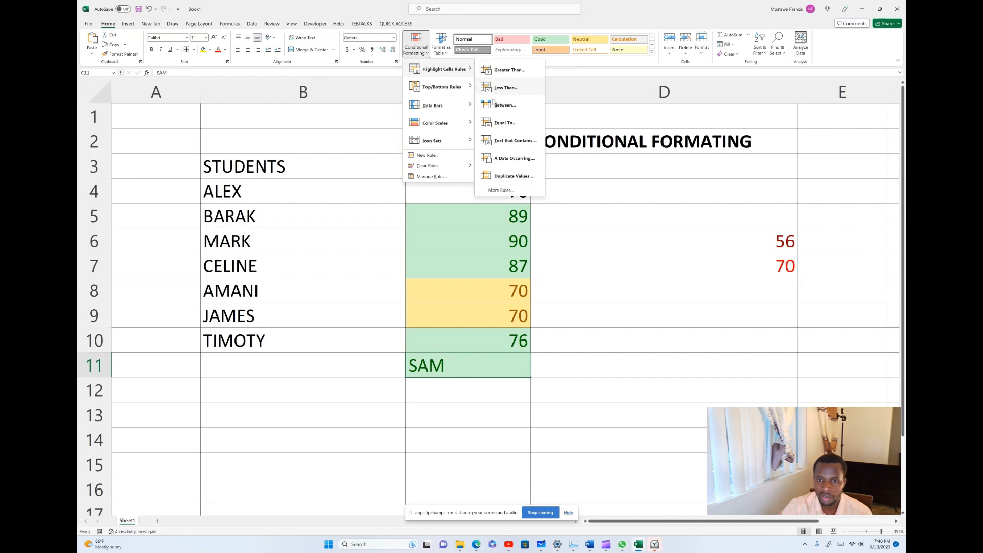
left_click(511, 141)
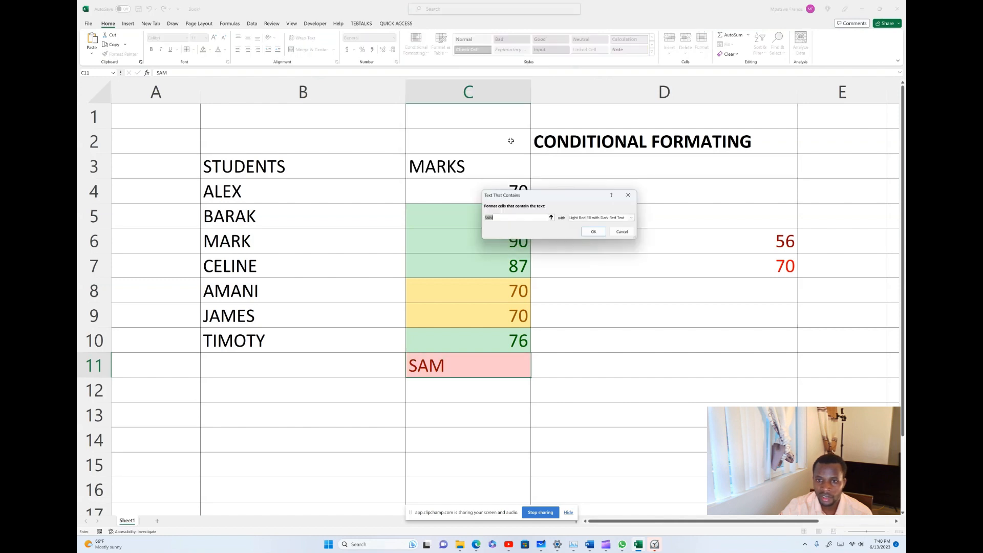
left_click(576, 219)
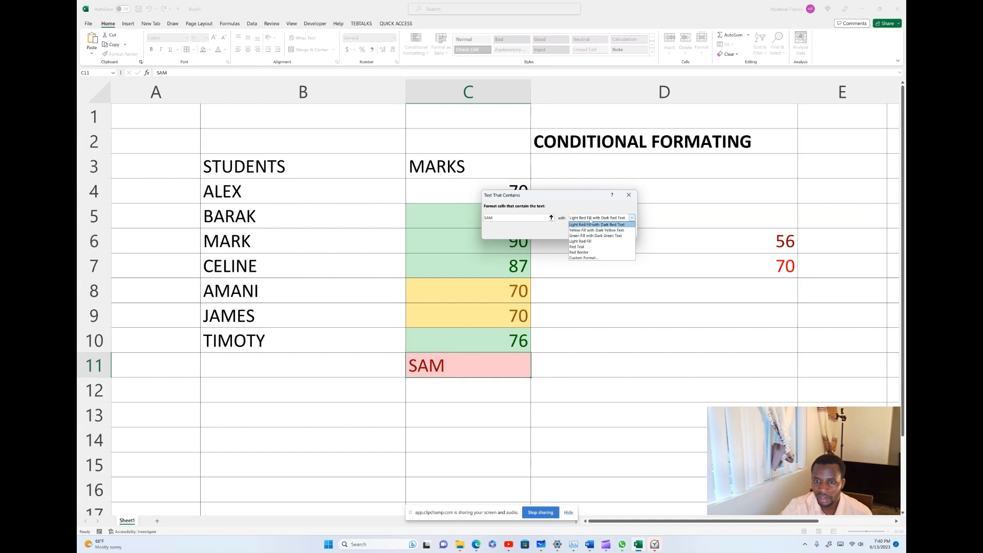
left_click(582, 246)
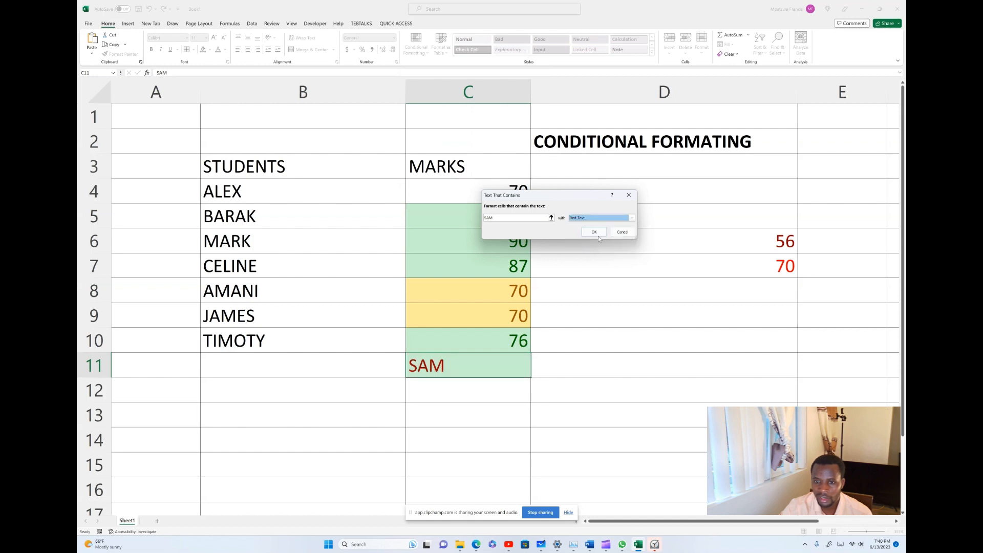
left_click(594, 232)
left_click(474, 407)
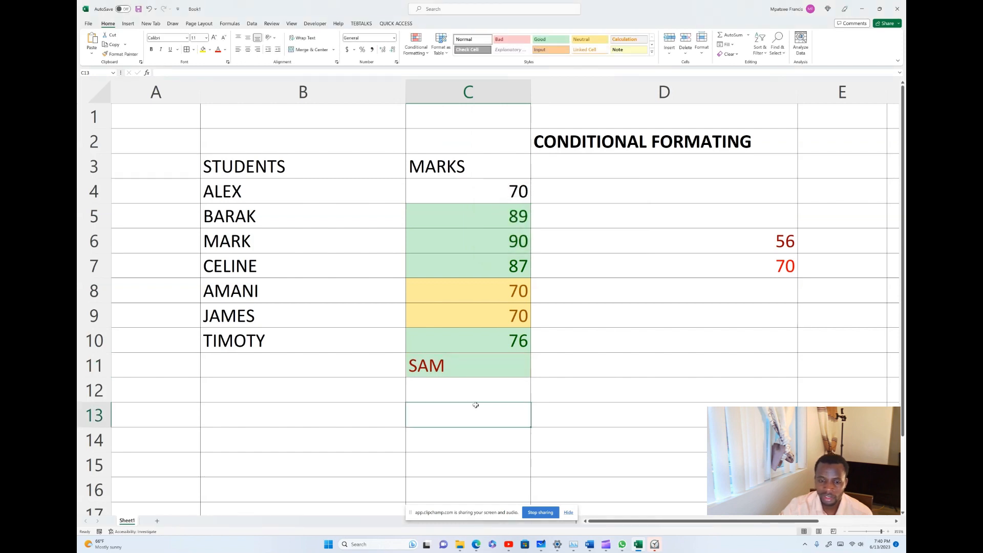
left_click(438, 367)
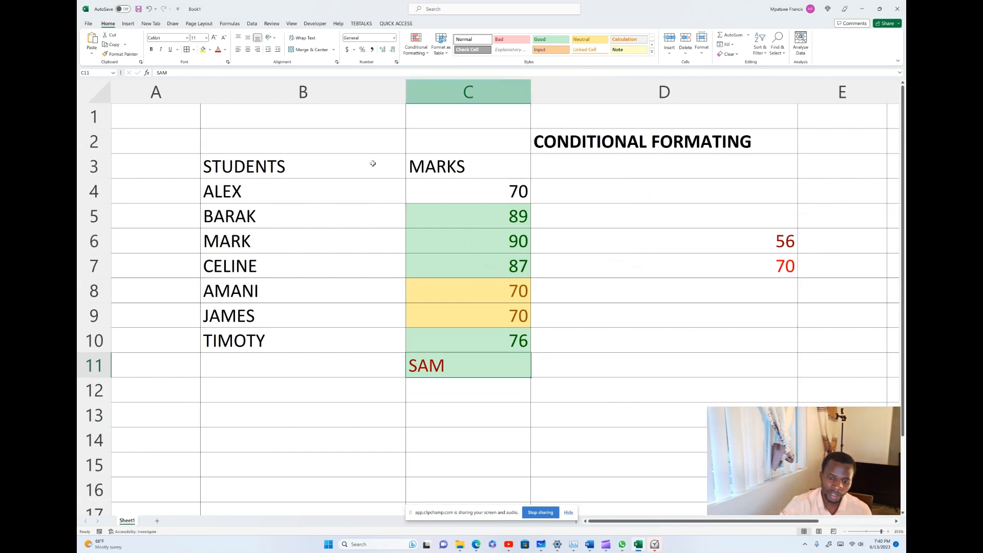
Preview the Top/Bottom Rules, Data Bars, Color Scales and Icon Sets submenus without applying any.
left_click(425, 52)
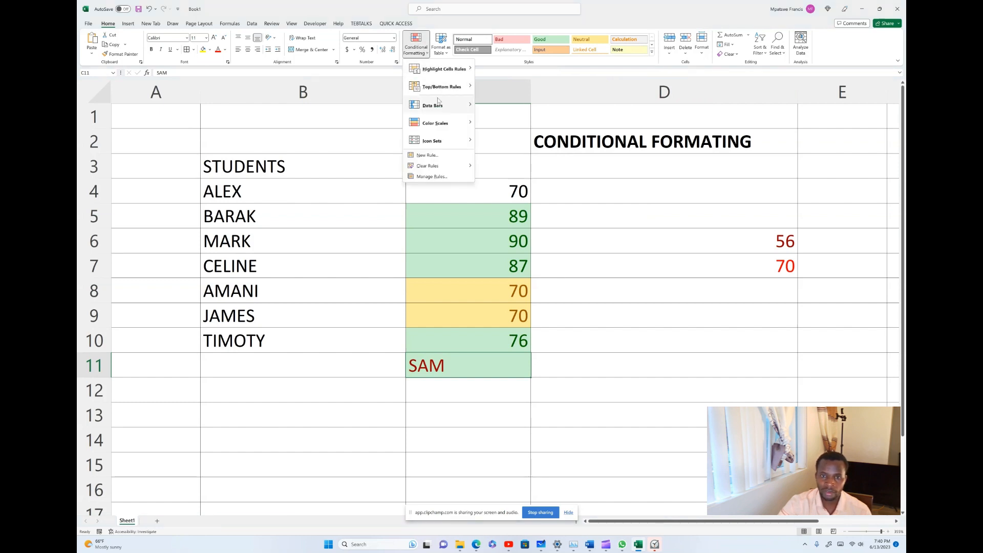
mouse_move(448, 89)
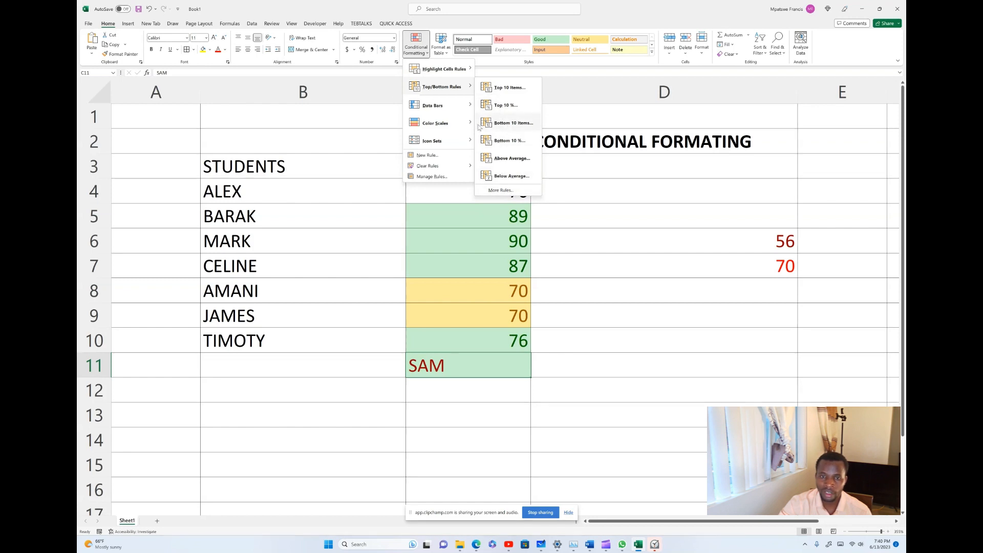
mouse_move(449, 108)
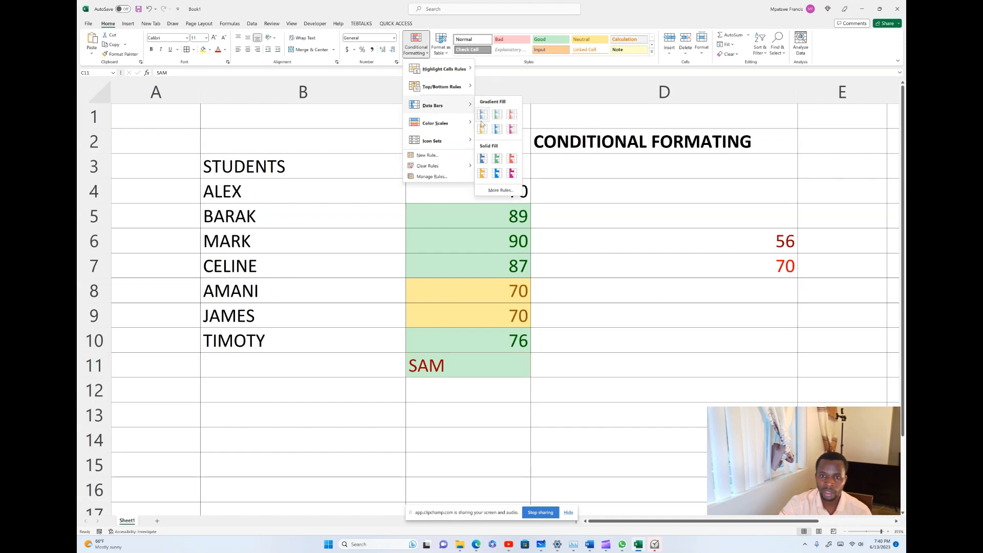
left_click(482, 116)
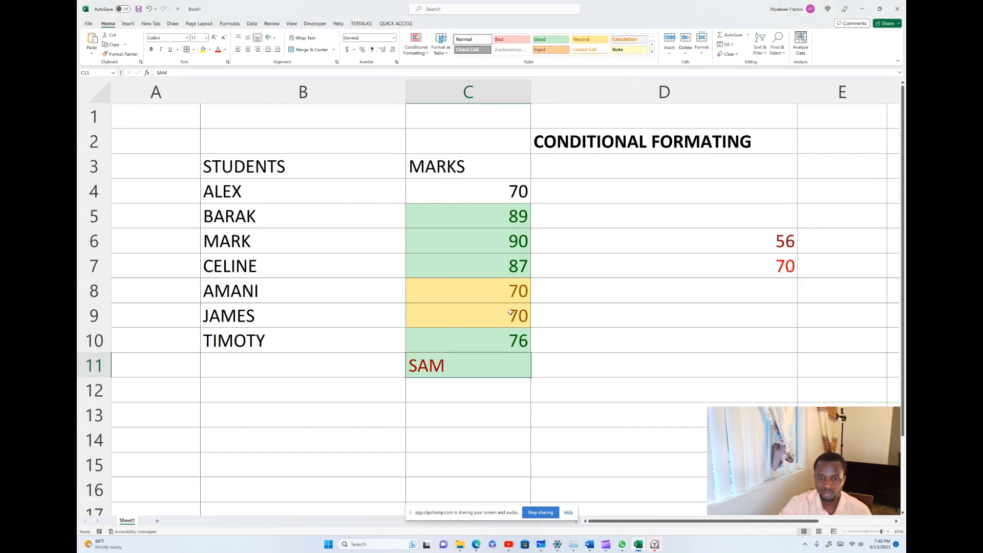
left_click(441, 50)
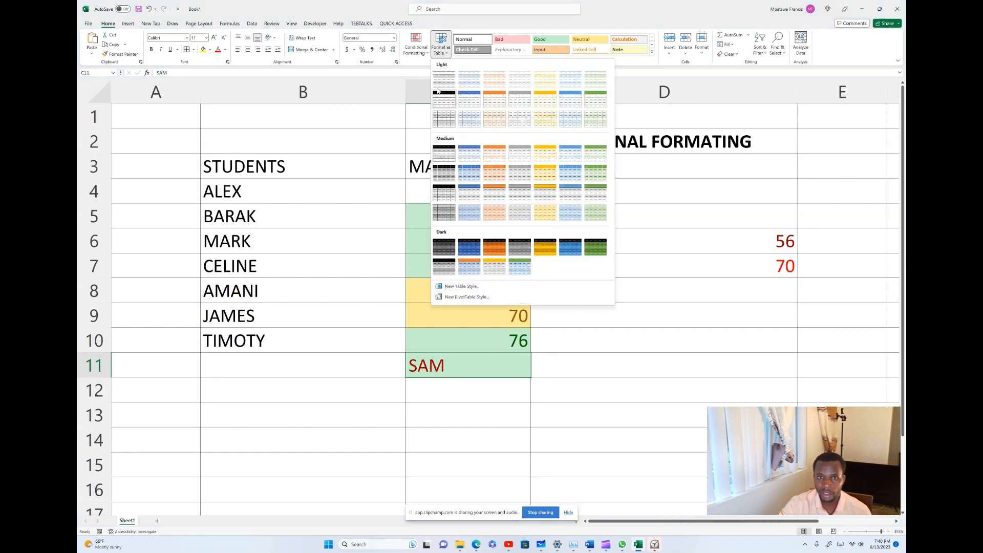
left_click(416, 45)
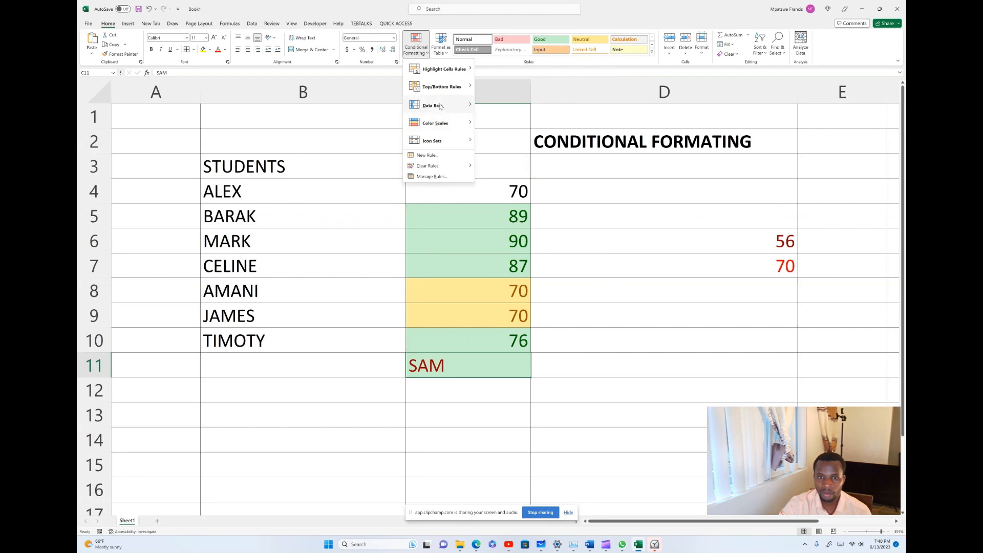
mouse_move(440, 107)
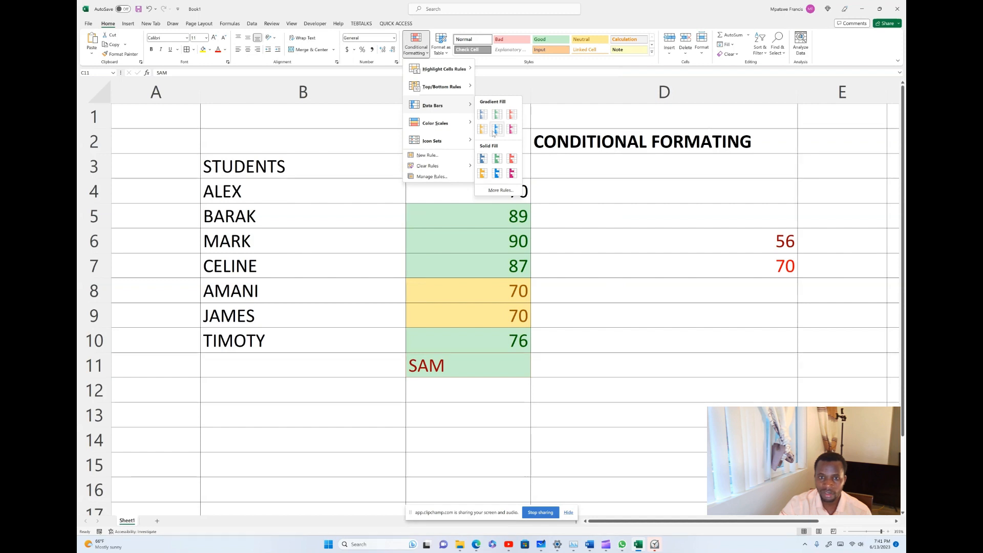
mouse_move(451, 128)
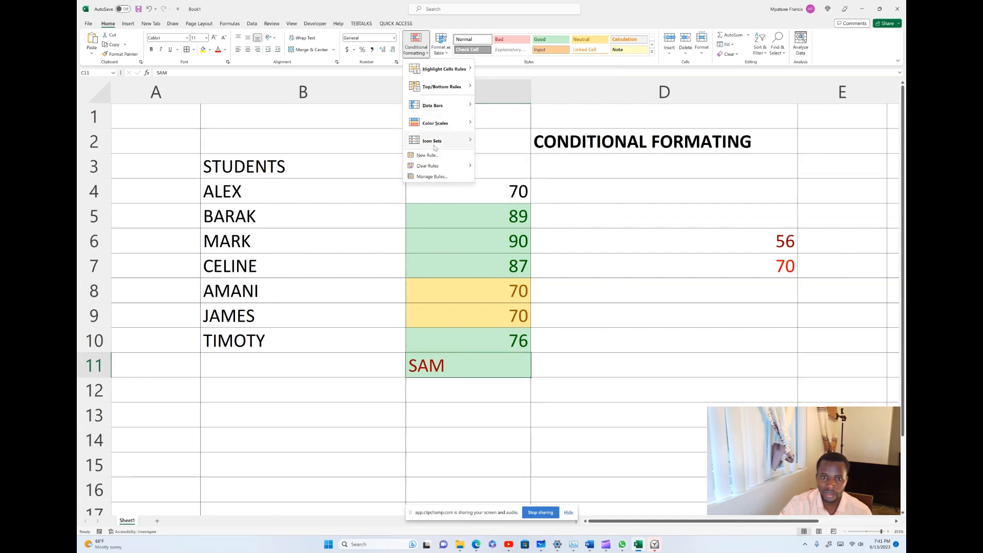
mouse_move(457, 145)
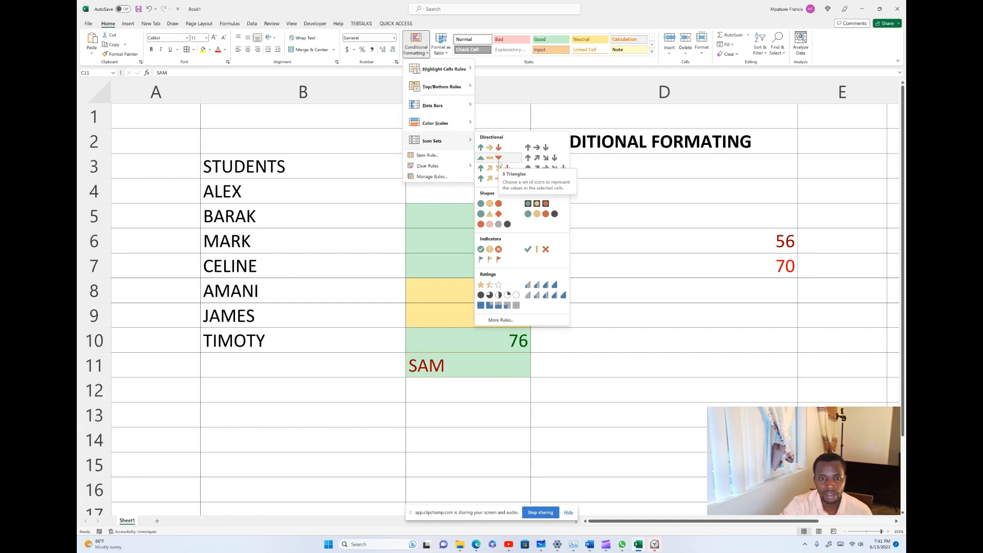
Start a new above-or-below-average rule set to 2 std dev below the average.
mouse_move(426, 166)
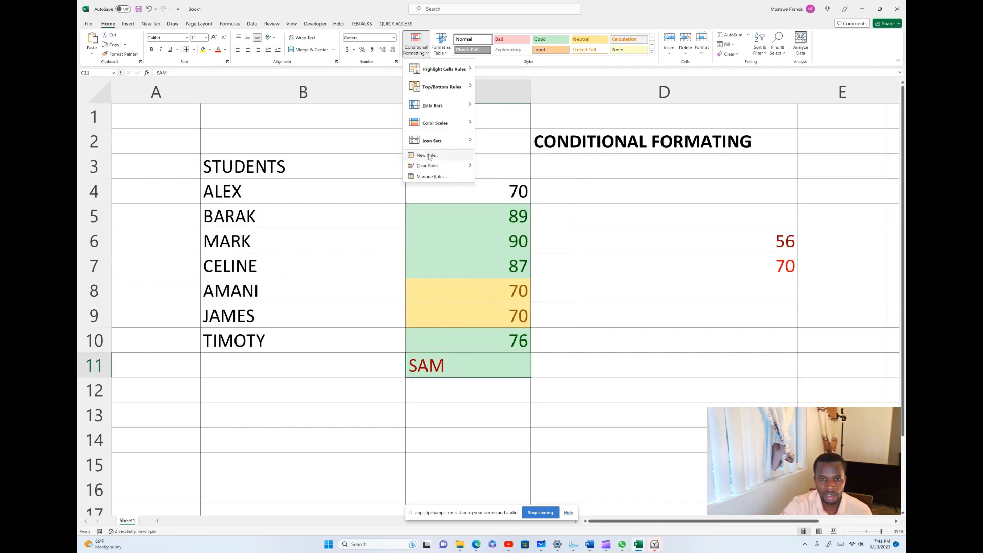
left_click(429, 155)
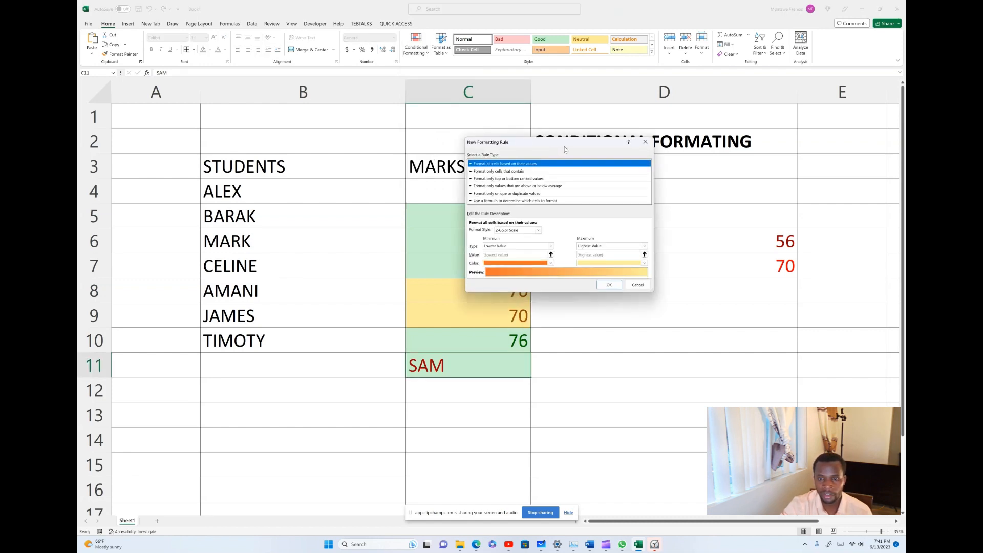
left_click_drag(566, 149, 337, 157)
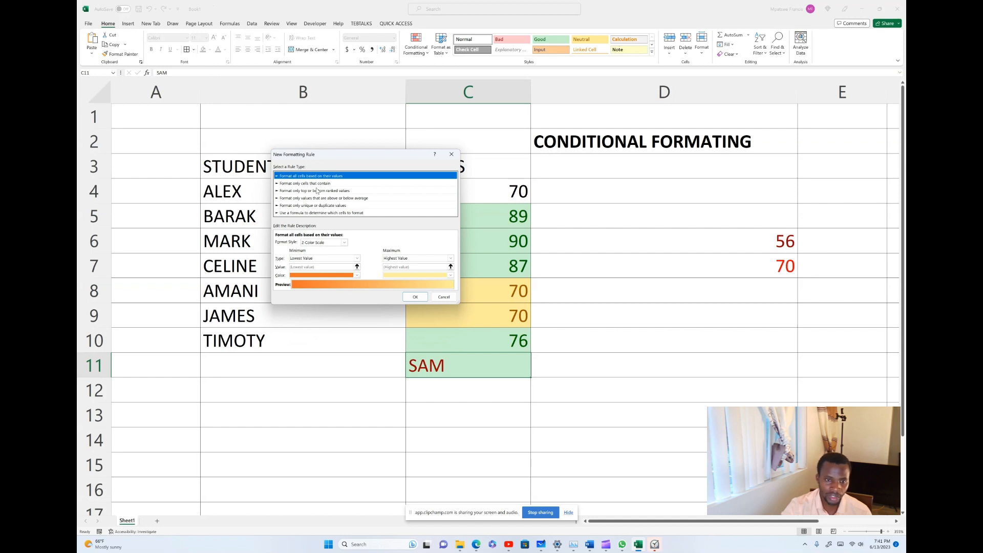
left_click(295, 183)
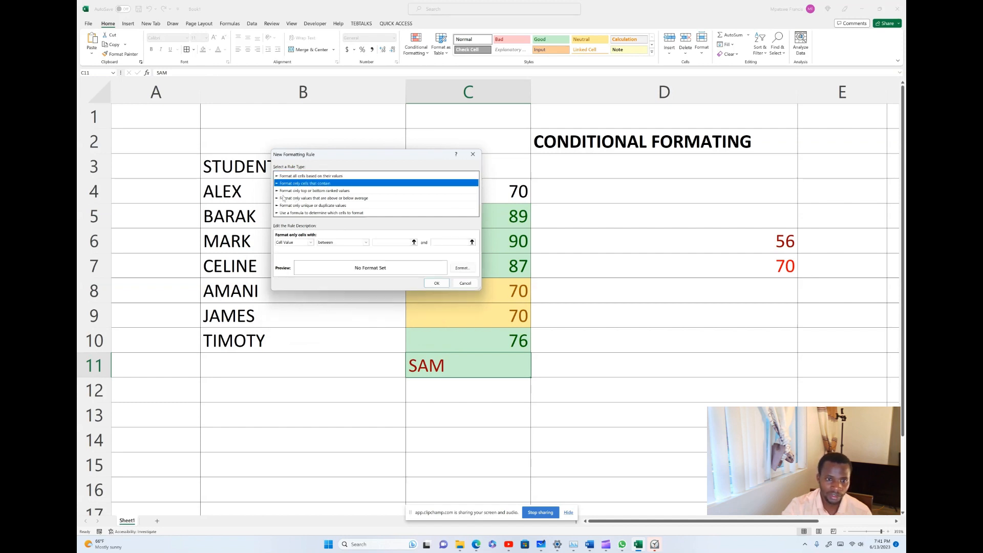
left_click(298, 191)
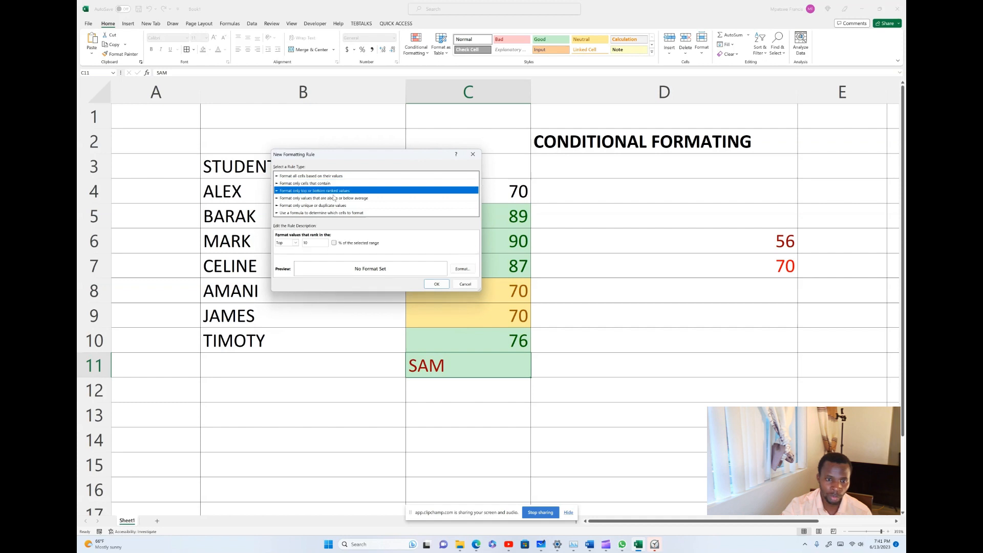
left_click(293, 198)
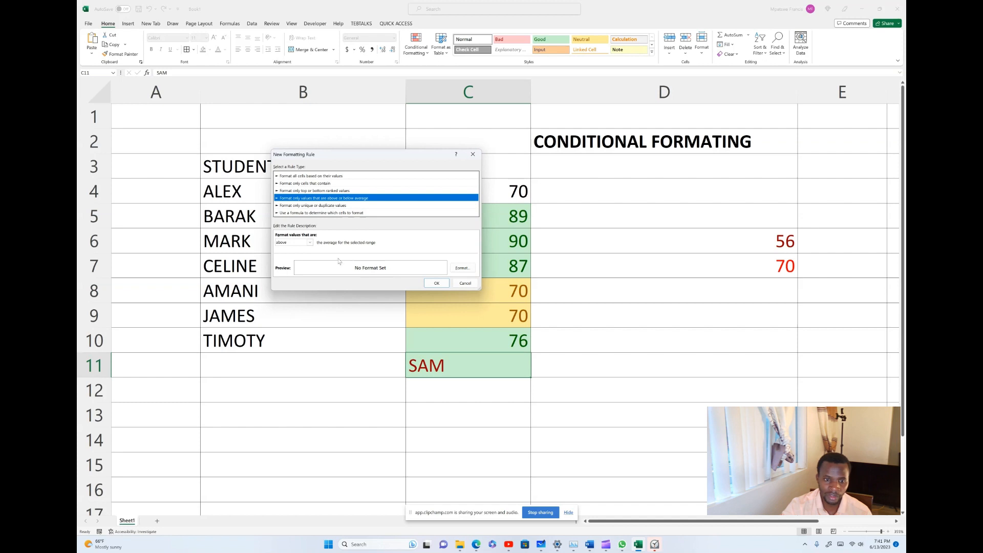
left_click(295, 244)
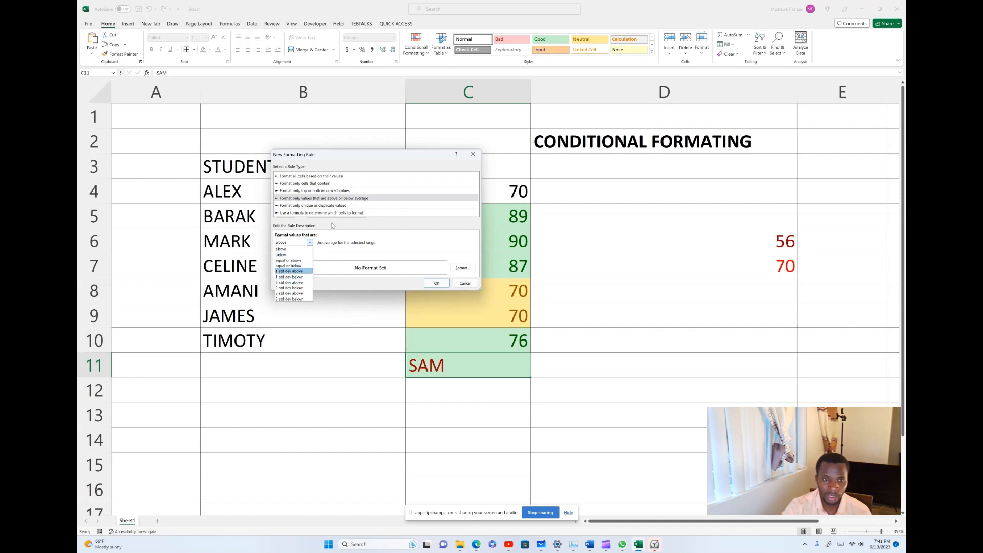
left_click(305, 288)
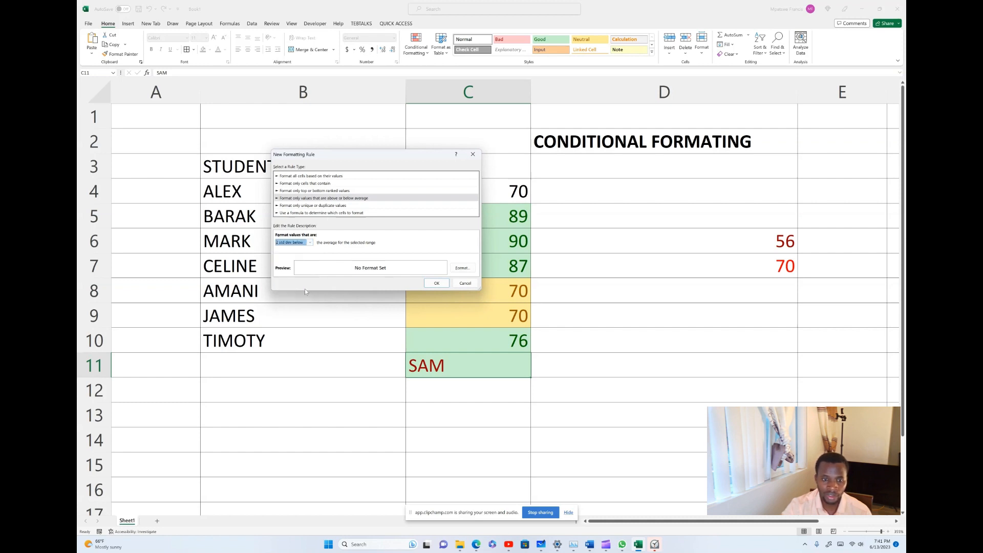
Save the rule without choosing any format, then briefly check the table style choices.
left_click(461, 268)
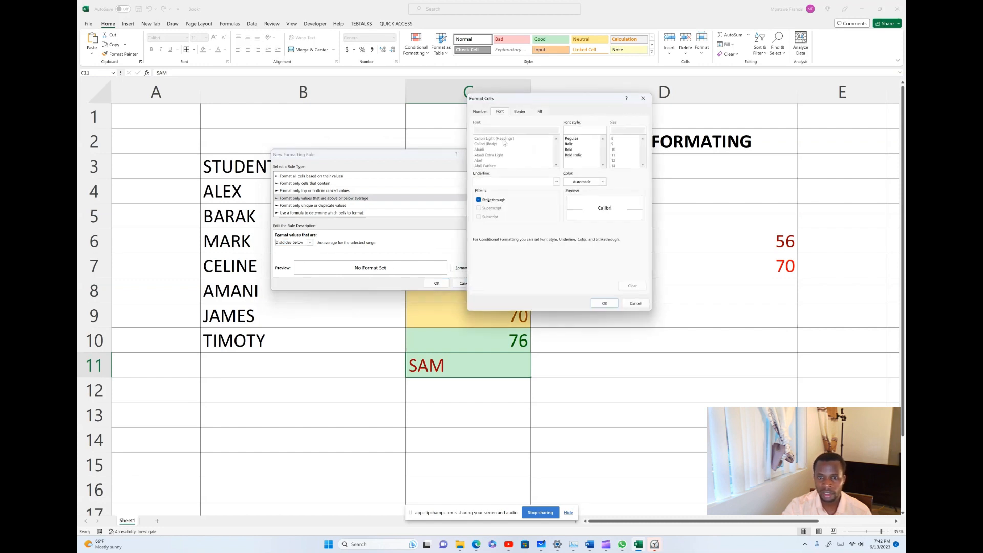
left_click(625, 303)
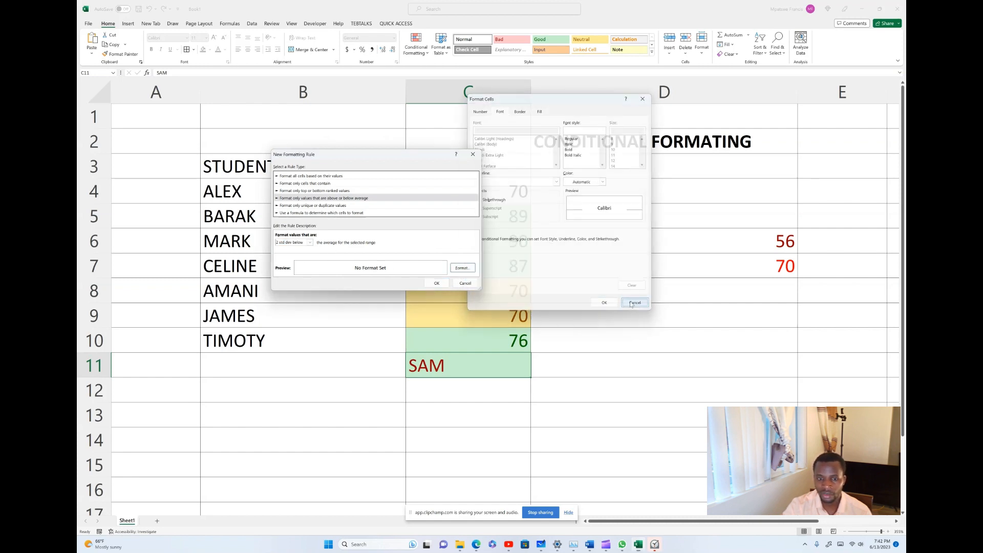
left_click(436, 282)
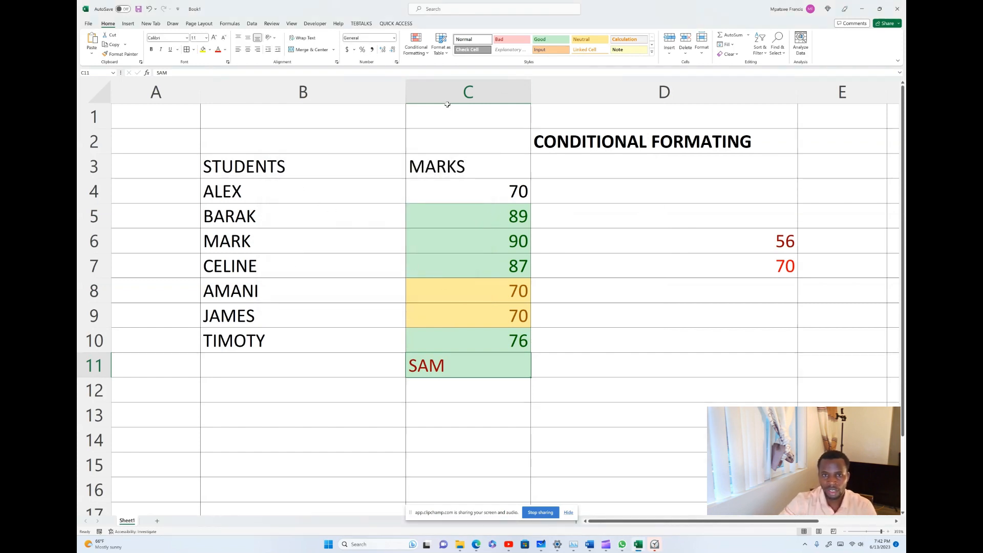
left_click(446, 53)
left_click(448, 53)
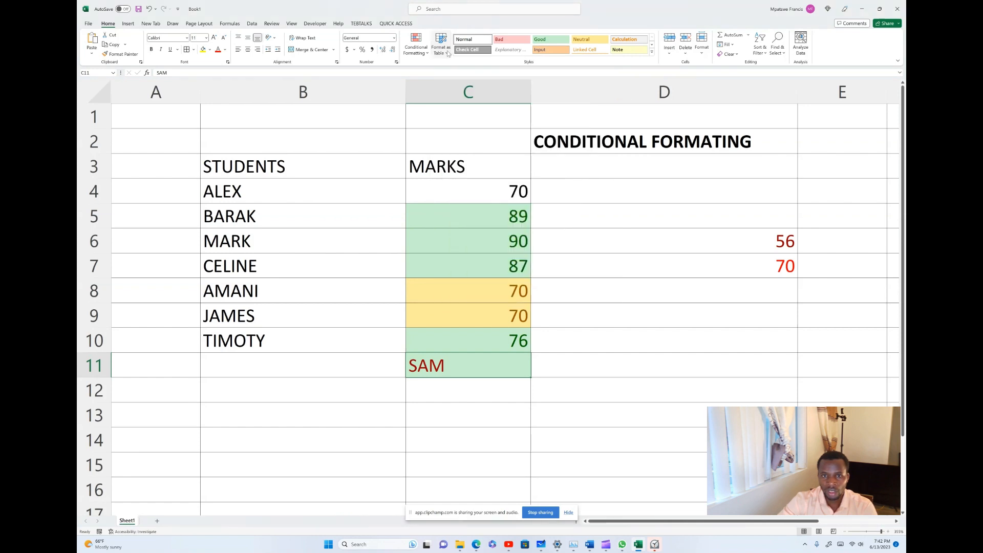